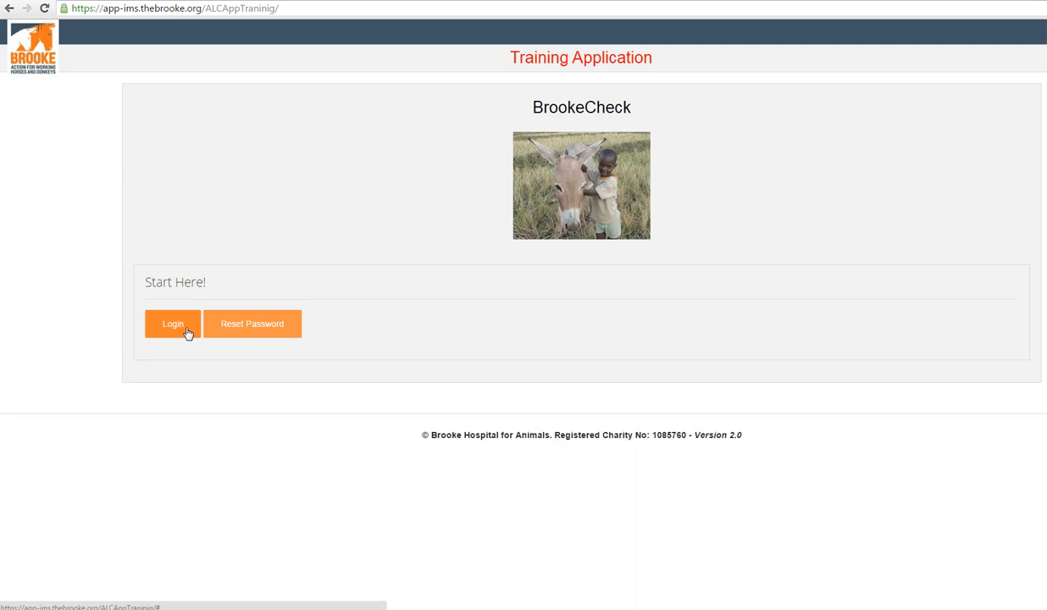
Step: View the password reset form and return to the training application's start page
{"action": "left_click", "coordinate": [237, 334]}
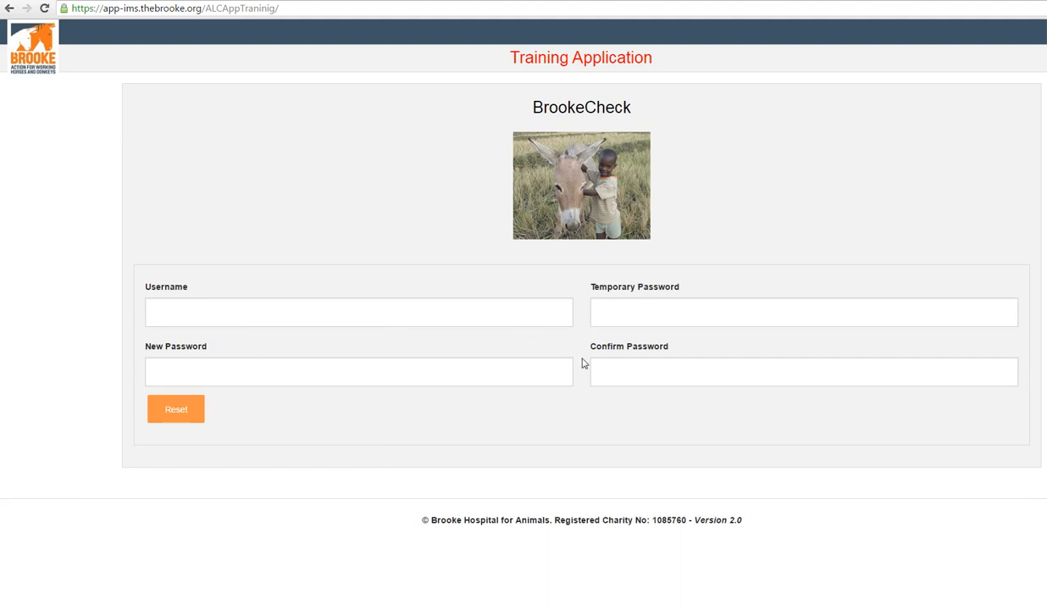
{"action": "left_click", "coordinate": [9, 9]}
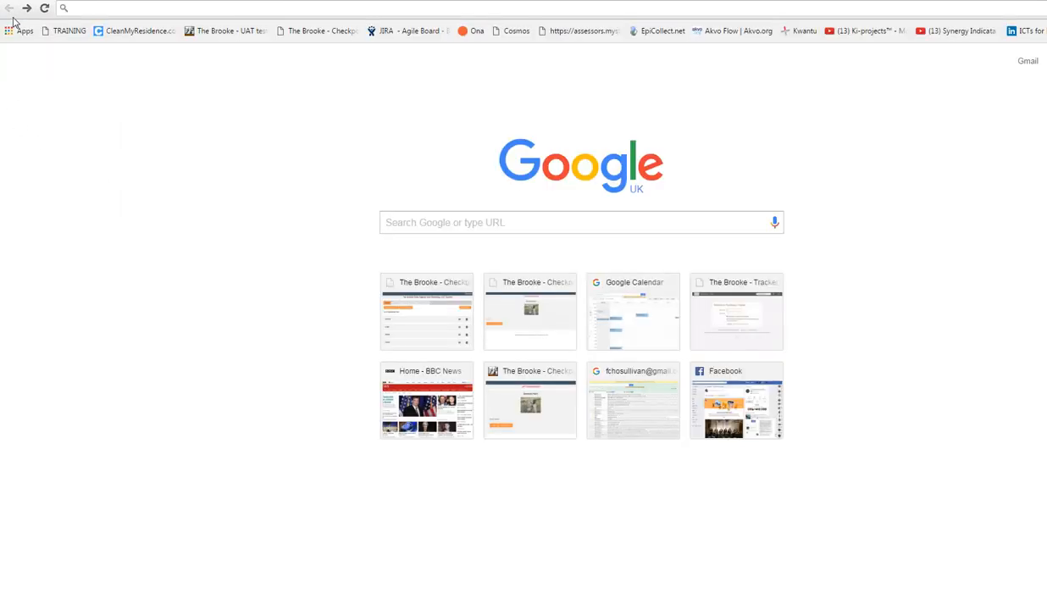
{"action": "left_click", "coordinate": [64, 30]}
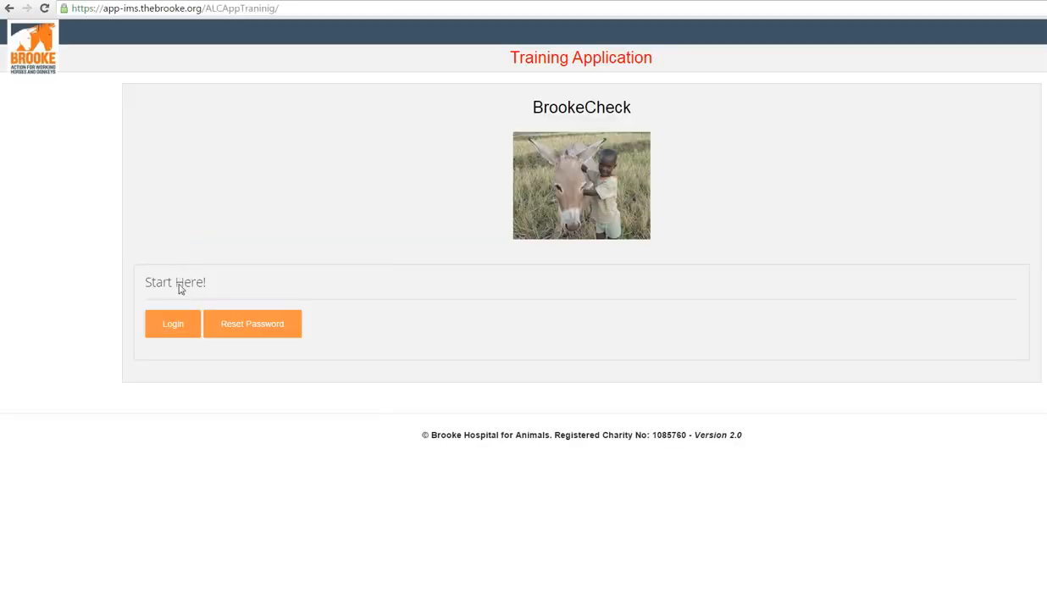
Step: Log in to the training application with the test username and the account password
{"action": "left_click", "coordinate": [177, 329]}
{"action": "left_click_drag", "start_coordinate": [258, 312], "coordinate": [2, 269]}
{"action": "type", "text": "TestEA"}
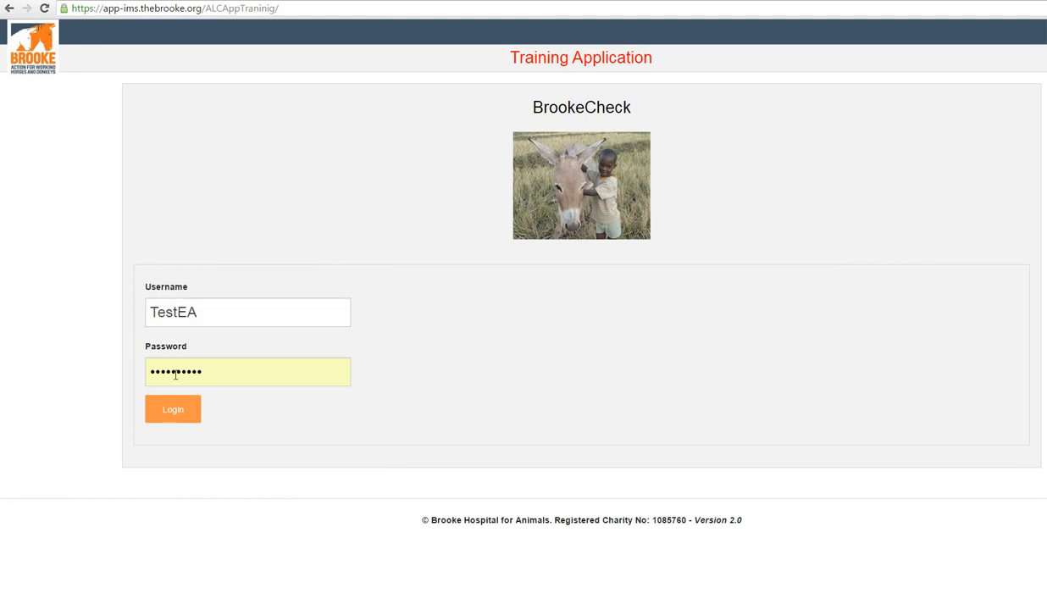
{"action": "left_click_drag", "start_coordinate": [212, 374], "coordinate": [107, 372]}
{"action": "type", "text": "••••••"}
{"action": "left_click", "coordinate": [196, 415]}
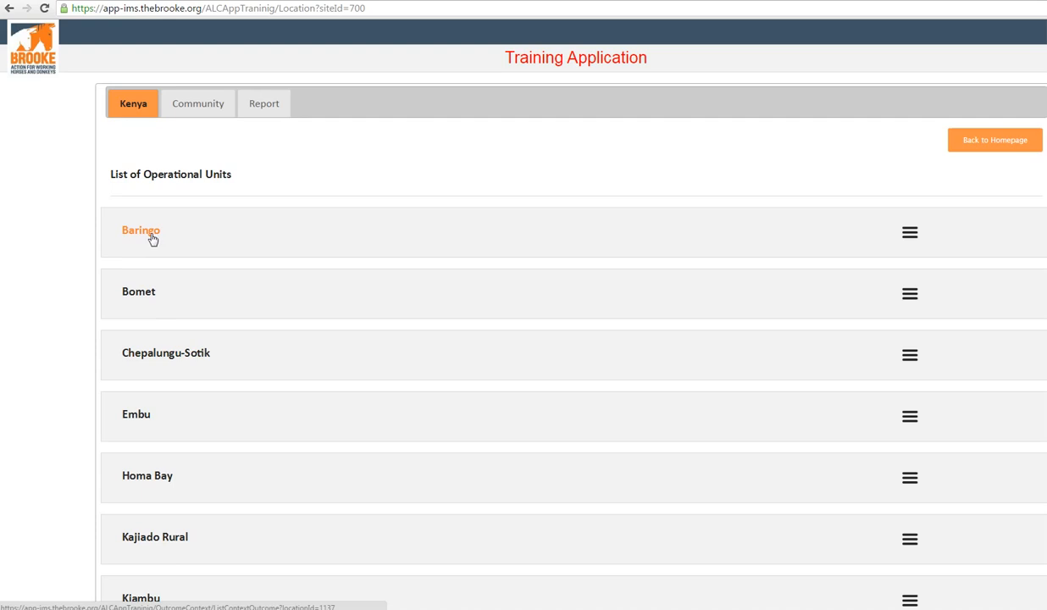
Step: Check Baringo's community list, and open the Semi-Arid Areas context of that operational unit
{"action": "left_click", "coordinate": [908, 236]}
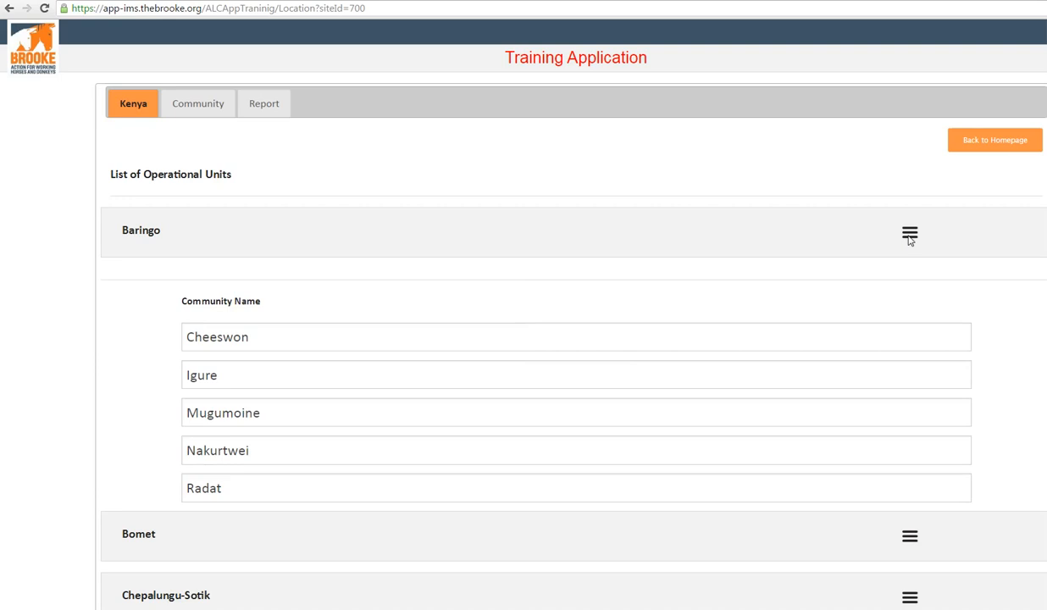
{"action": "left_click", "coordinate": [909, 235]}
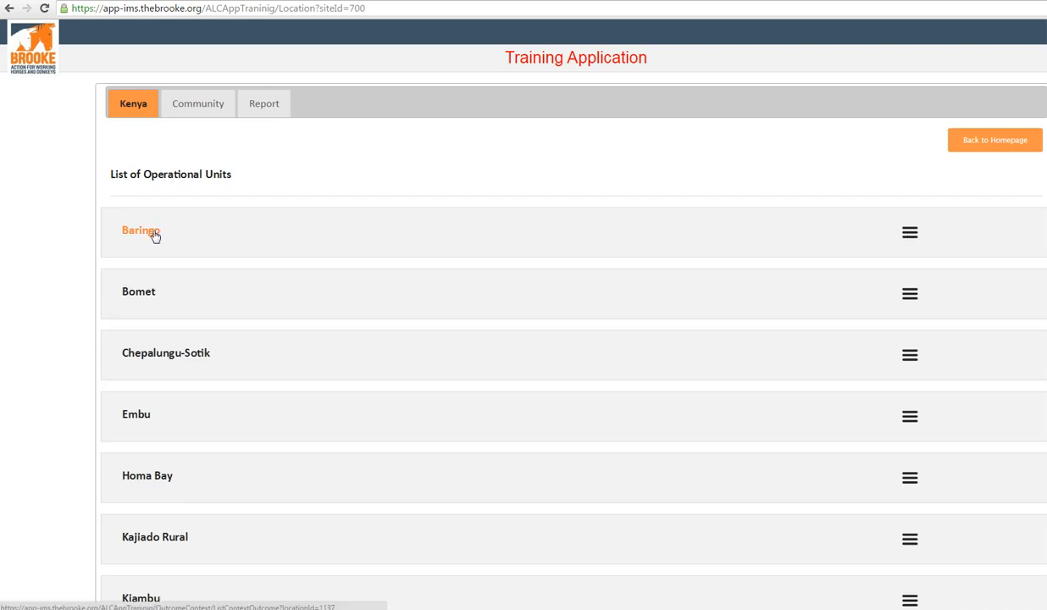
{"action": "left_click", "coordinate": [155, 235]}
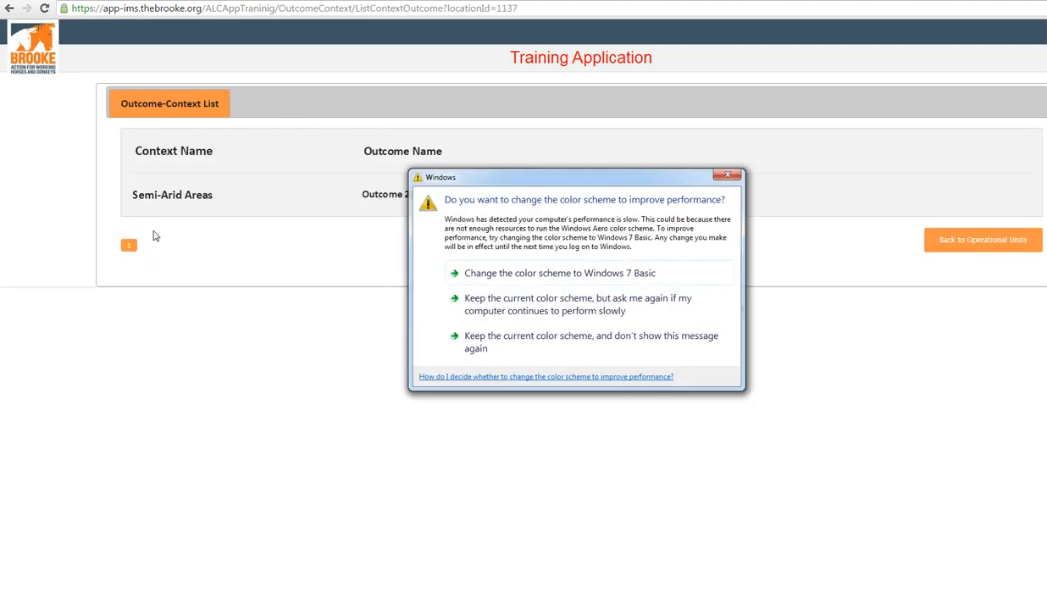
{"action": "left_click", "coordinate": [726, 180]}
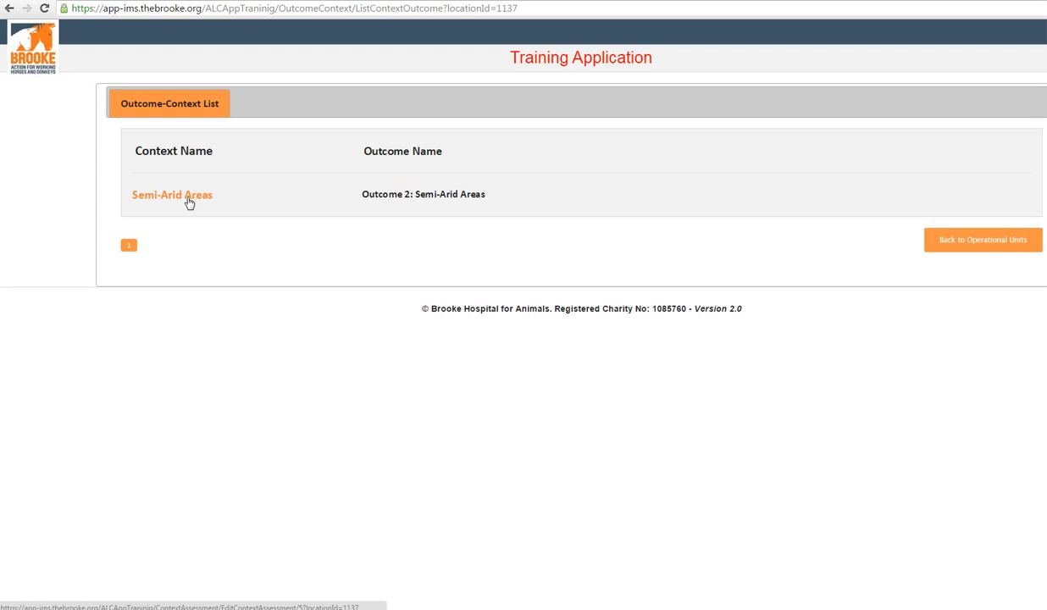
{"action": "left_click", "coordinate": [172, 196]}
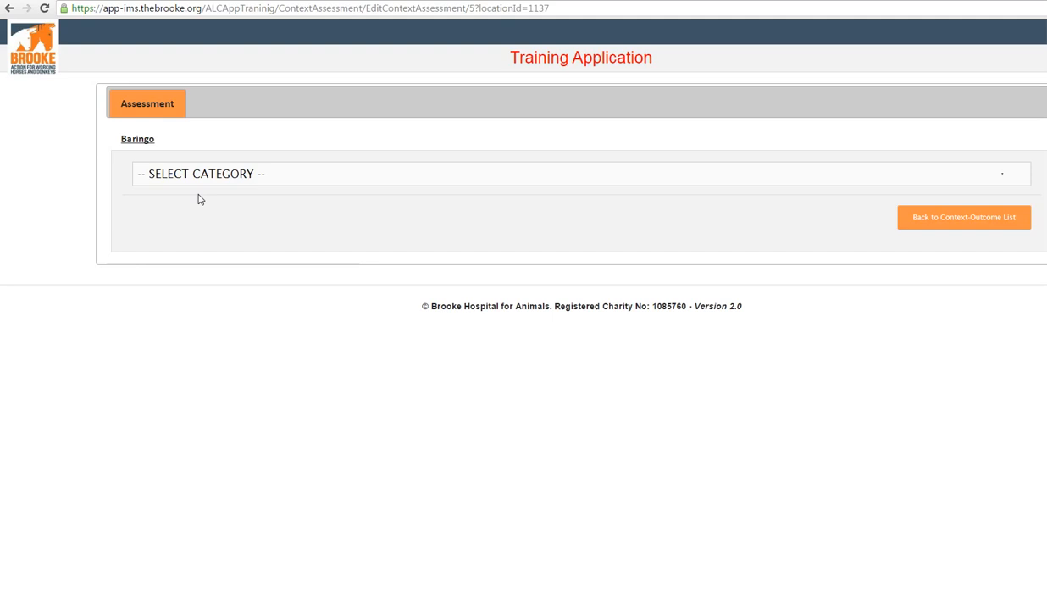
Step: Choose the Owners and Communities category and start recording an OBM - Semi-Arid Areas assessment, acknowledging the live-system warning
{"action": "left_click", "coordinate": [229, 174]}
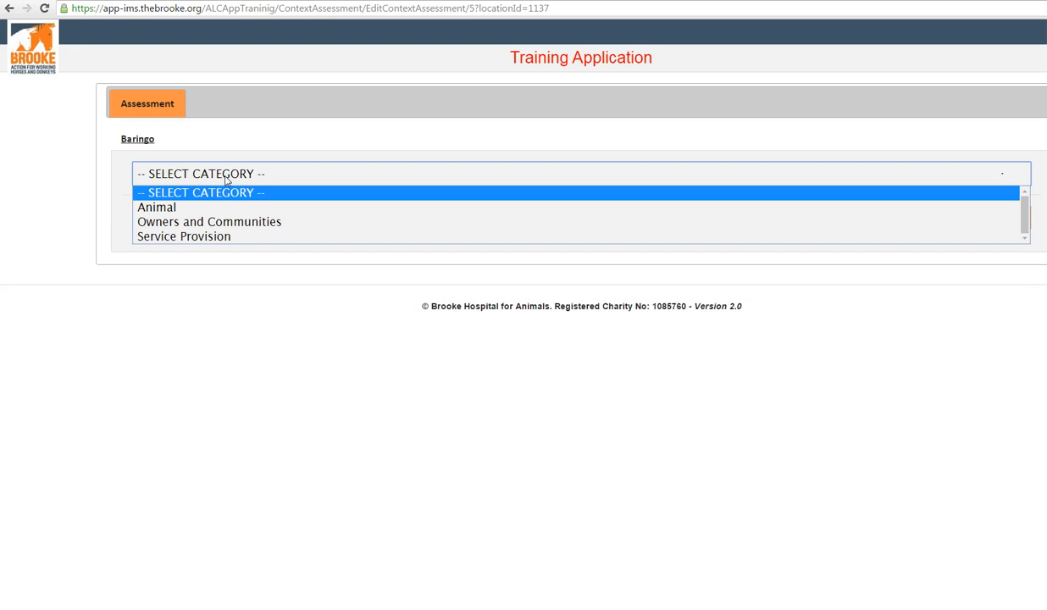
{"action": "left_click", "coordinate": [226, 222]}
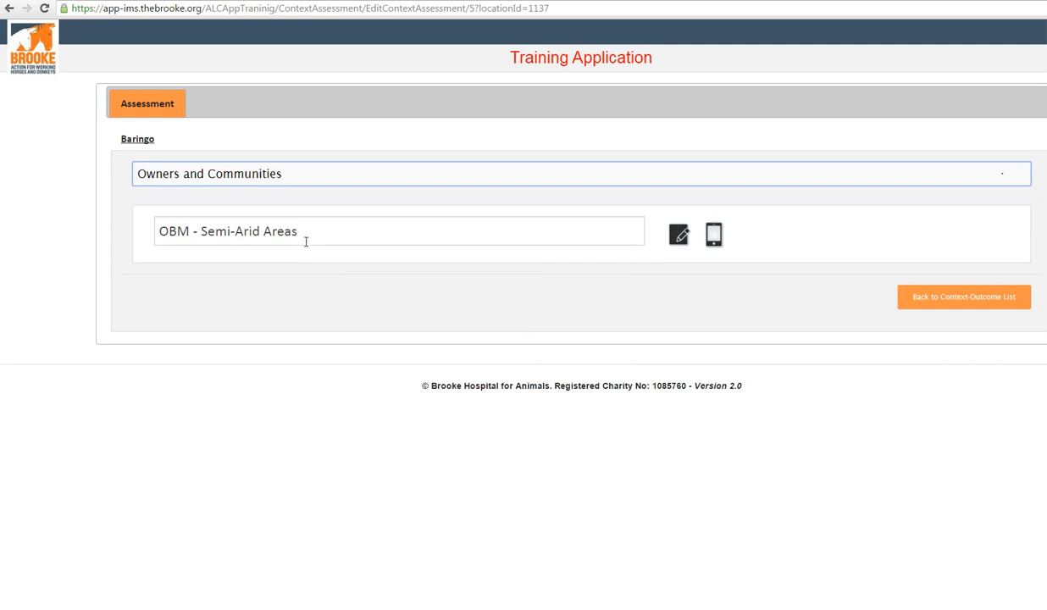
{"action": "left_click", "coordinate": [679, 236]}
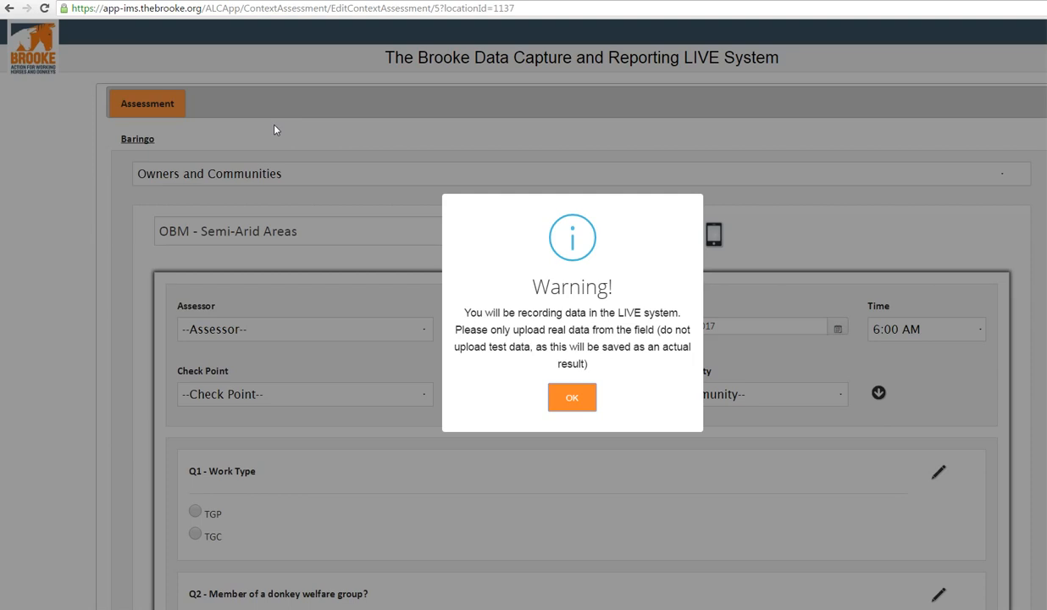
{"action": "left_click", "coordinate": [583, 405]}
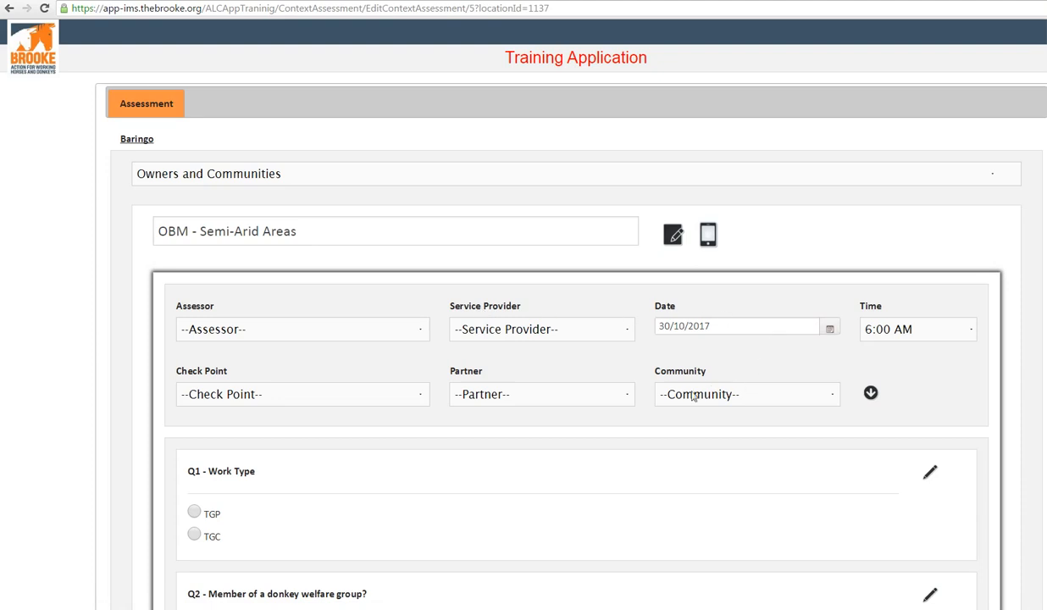
Step: Select an assessor from the available names and set the service provider to SP - Not Applicable
{"action": "left_click", "coordinate": [404, 336]}
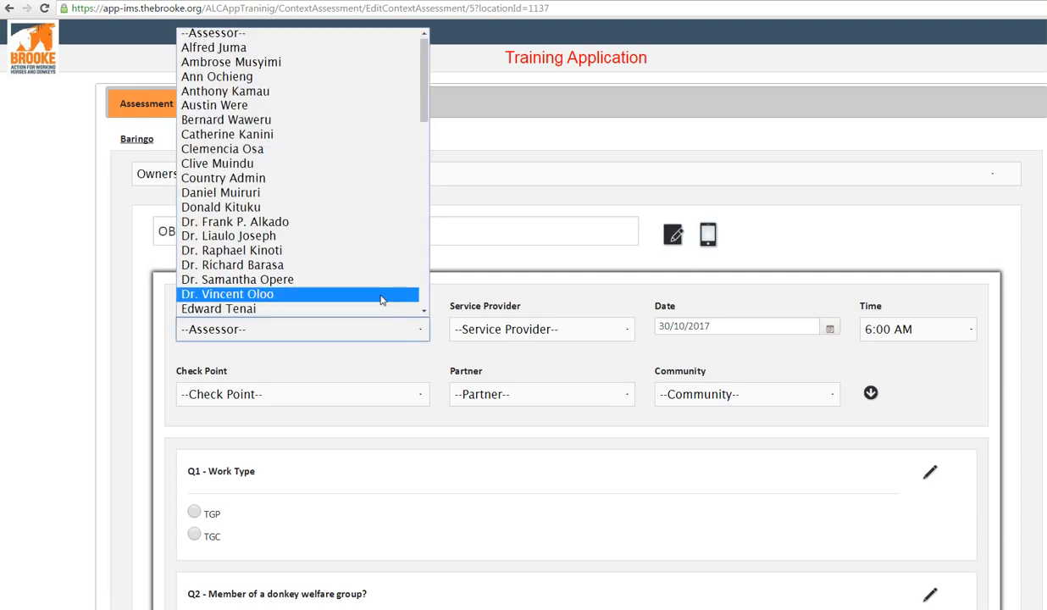
{"action": "left_click", "coordinate": [382, 294]}
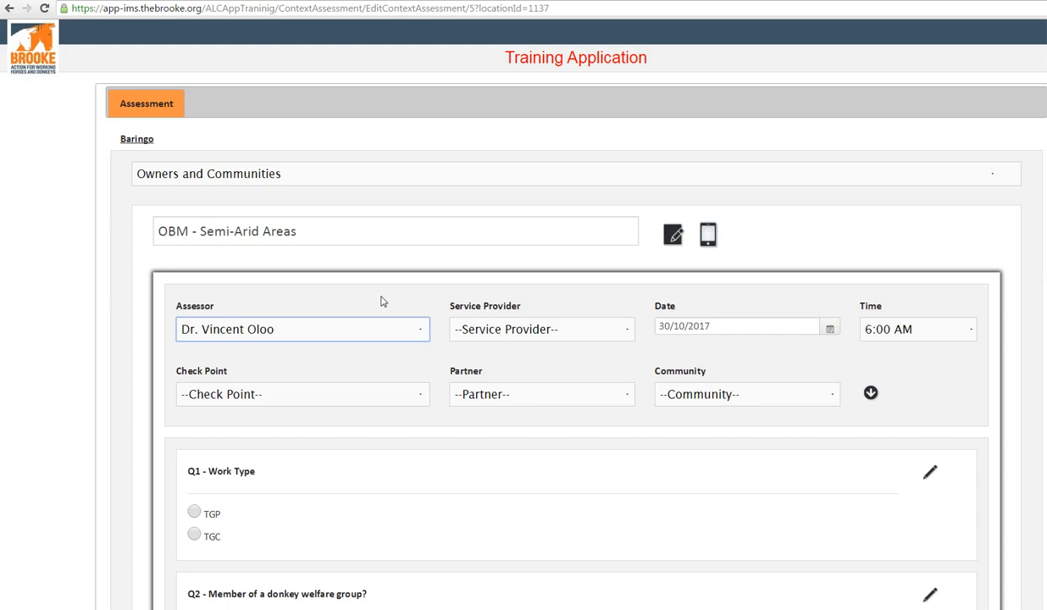
{"action": "left_click", "coordinate": [496, 333]}
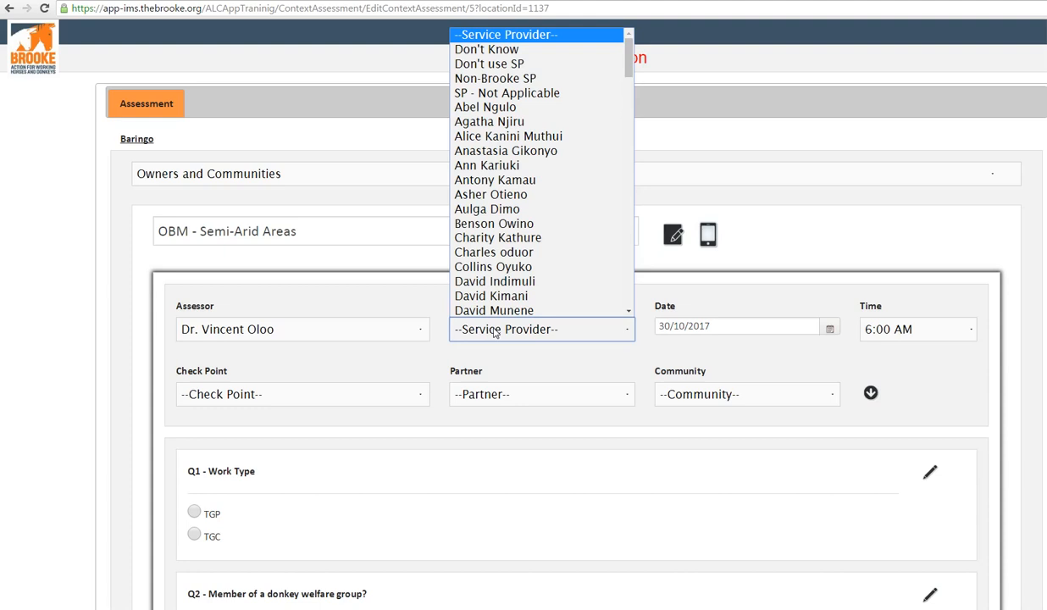
{"action": "left_click", "coordinate": [526, 95]}
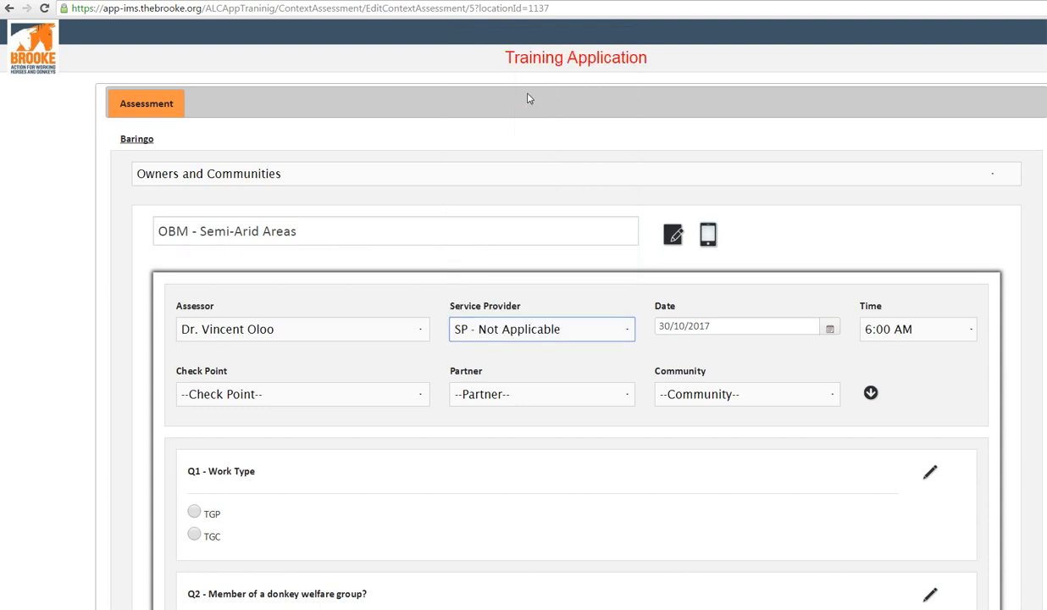
Step: Try out named service providers, including the last one listed, and restore the service provider to SP - Not Applicable
{"action": "left_click", "coordinate": [568, 333]}
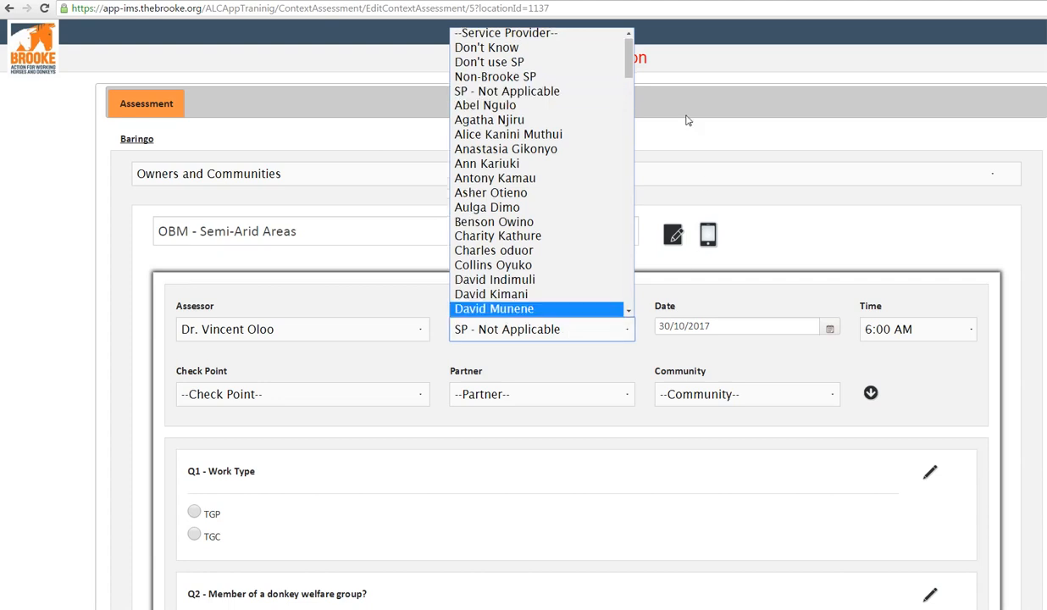
{"action": "mouse_move", "coordinate": [628, 44]}
{"action": "left_mouse_down"}
{"action": "mouse_move", "coordinate": [615, 232]}
{"action": "mouse_move", "coordinate": [624, 284]}
{"action": "mouse_move", "coordinate": [630, 38]}
{"action": "left_mouse_up"}
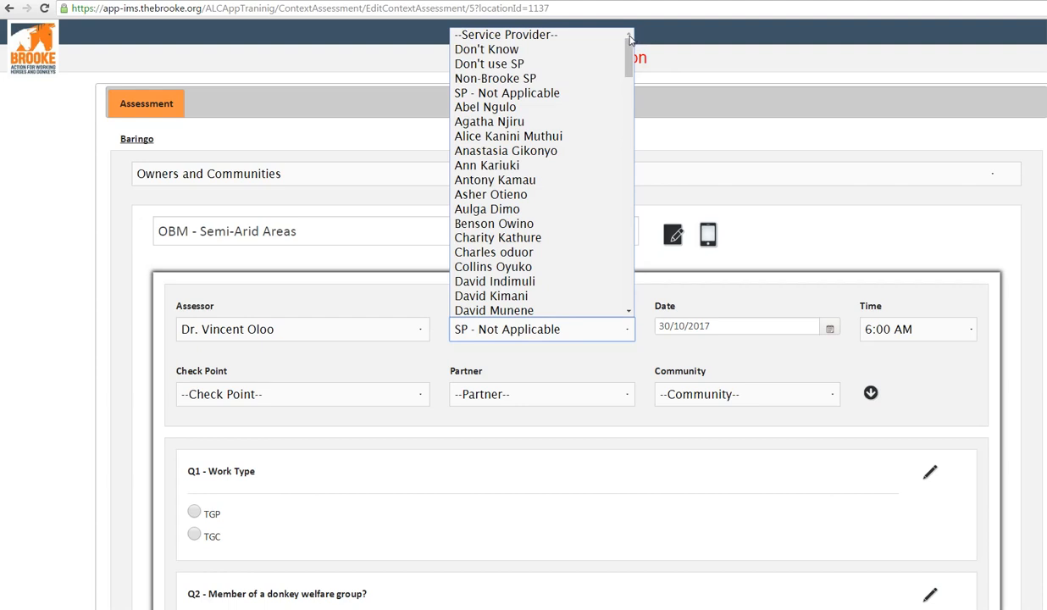
{"action": "key", "text": "End"}
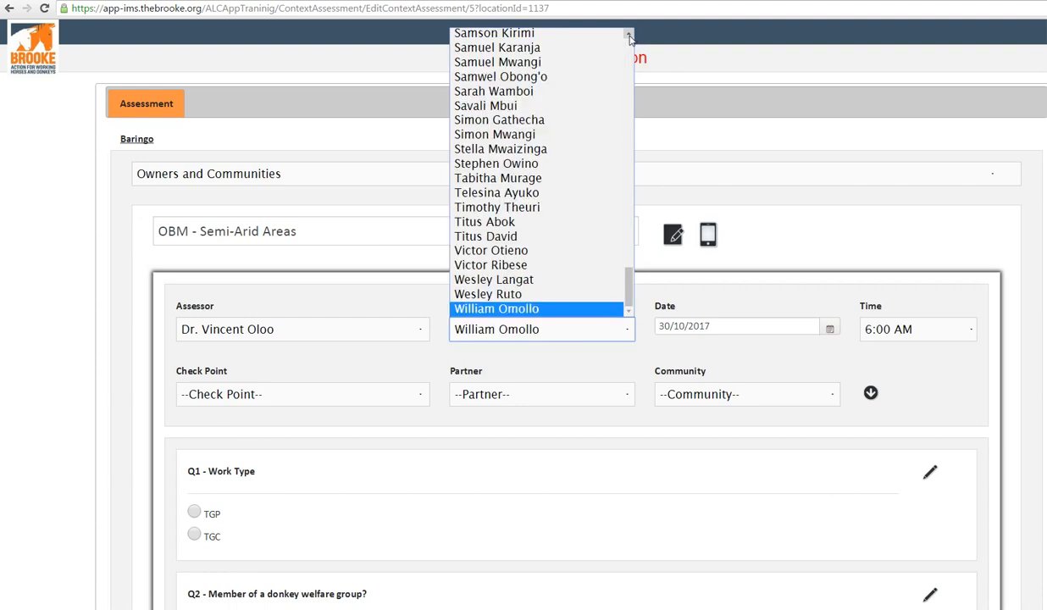
{"action": "key", "text": "i"}
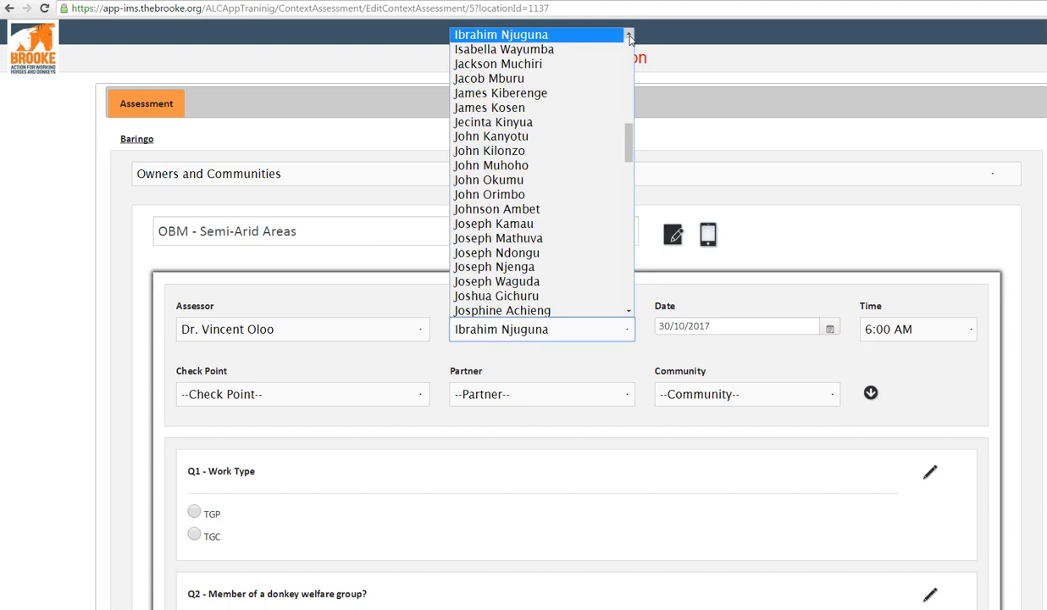
{"action": "key", "text": "w"}
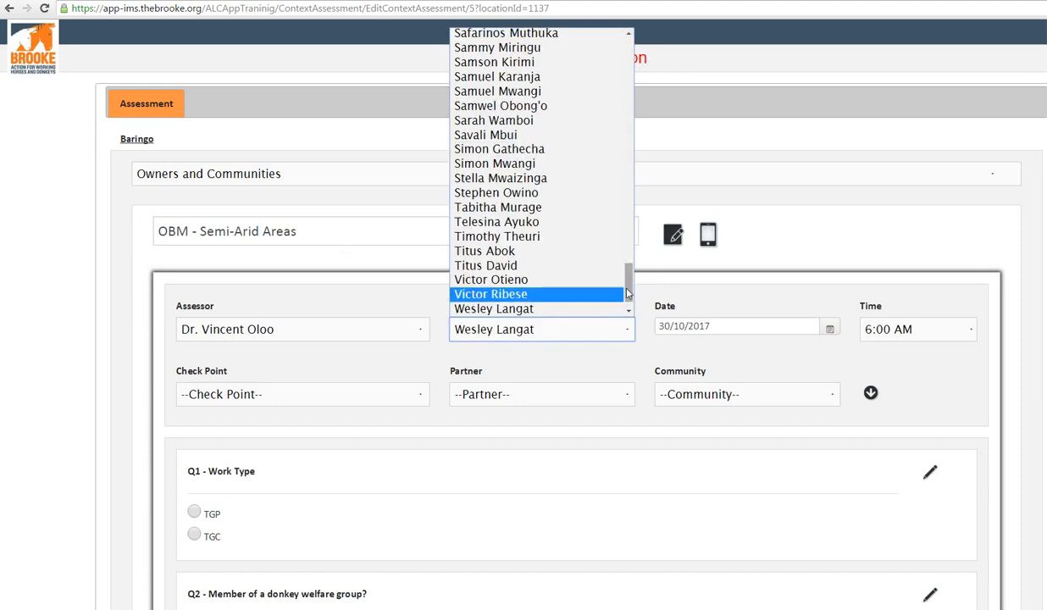
{"action": "left_click_drag", "start_coordinate": [628, 291], "coordinate": [629, 298]}
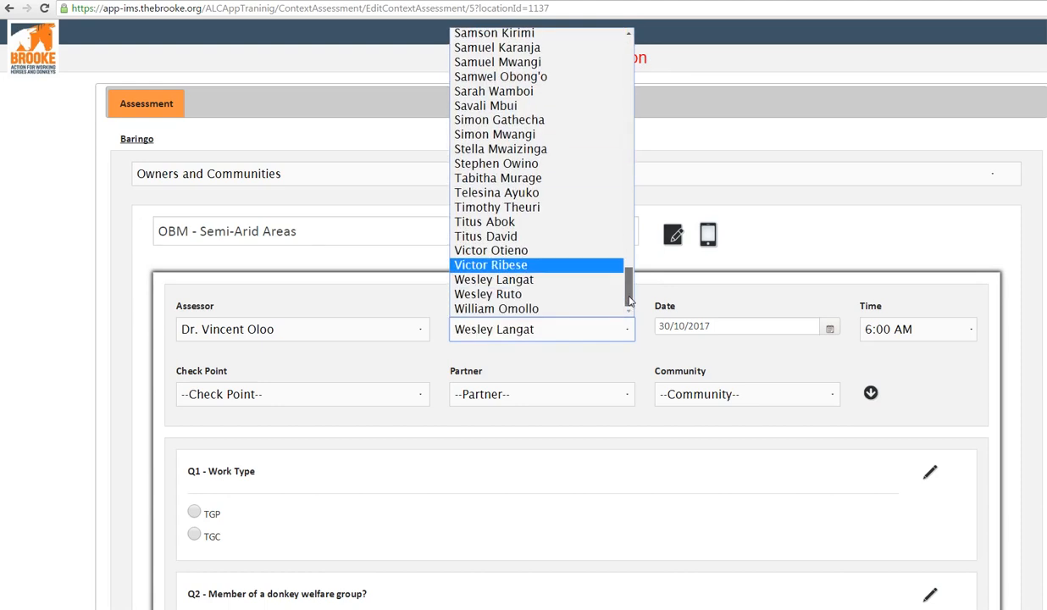
{"action": "left_click", "coordinate": [559, 310]}
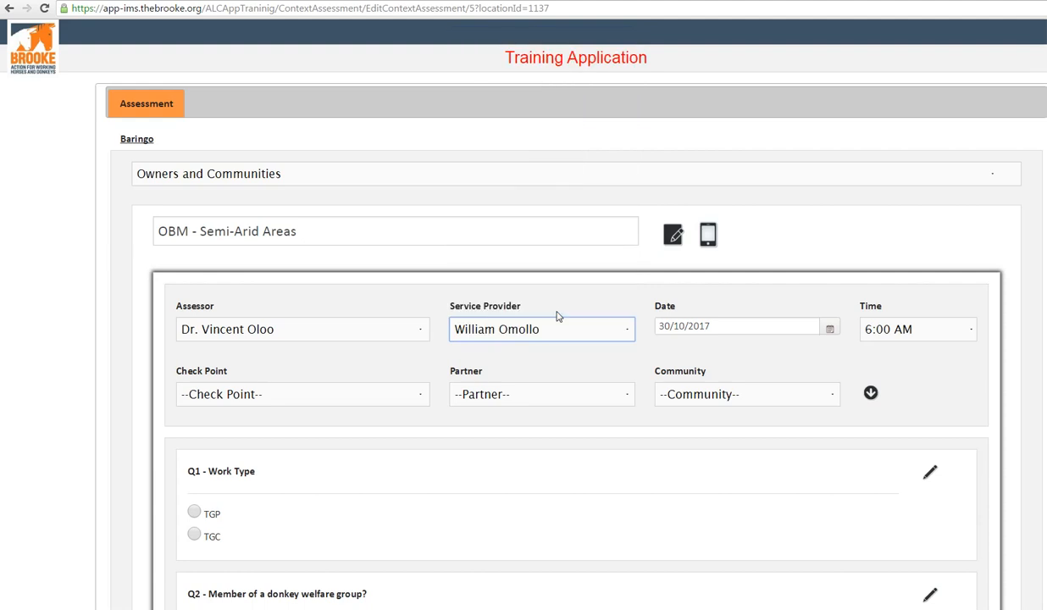
{"action": "left_click", "coordinate": [561, 330]}
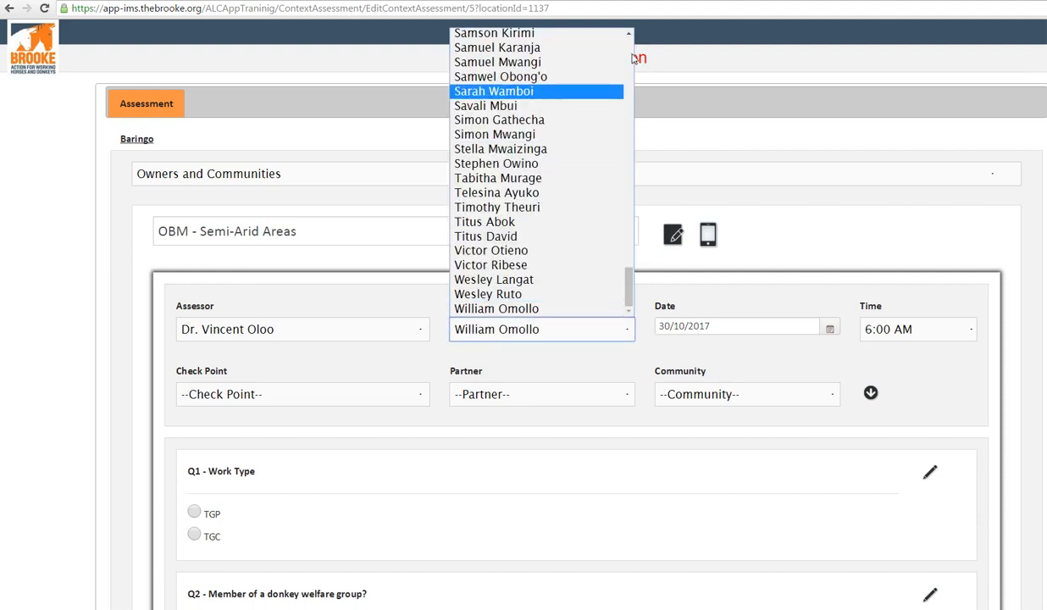
{"action": "scroll", "coordinate": [611, 56], "scroll_direction": "up", "scroll_amount": 20}
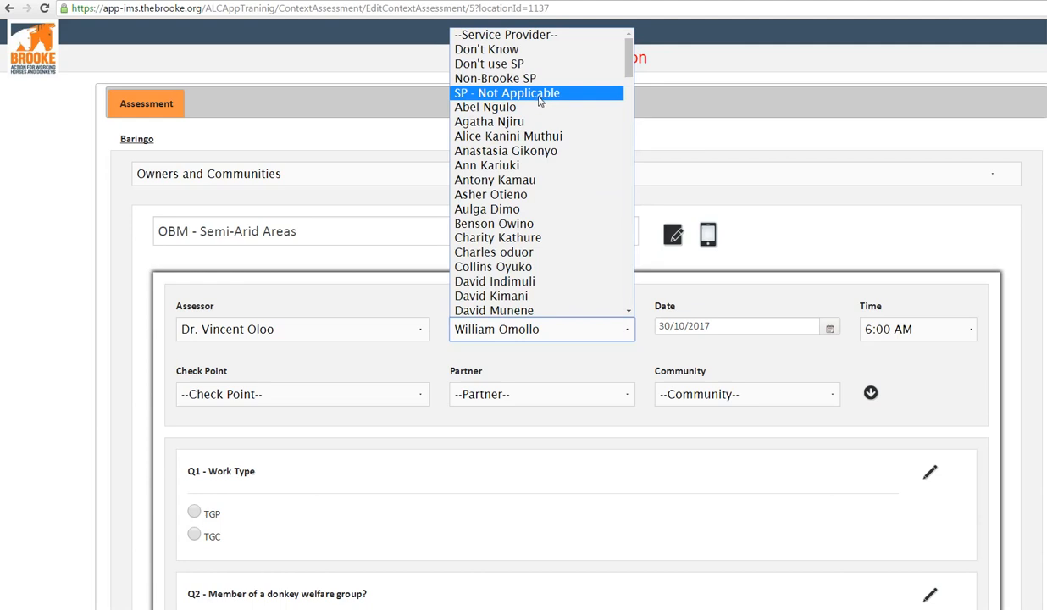
{"action": "left_click", "coordinate": [539, 95]}
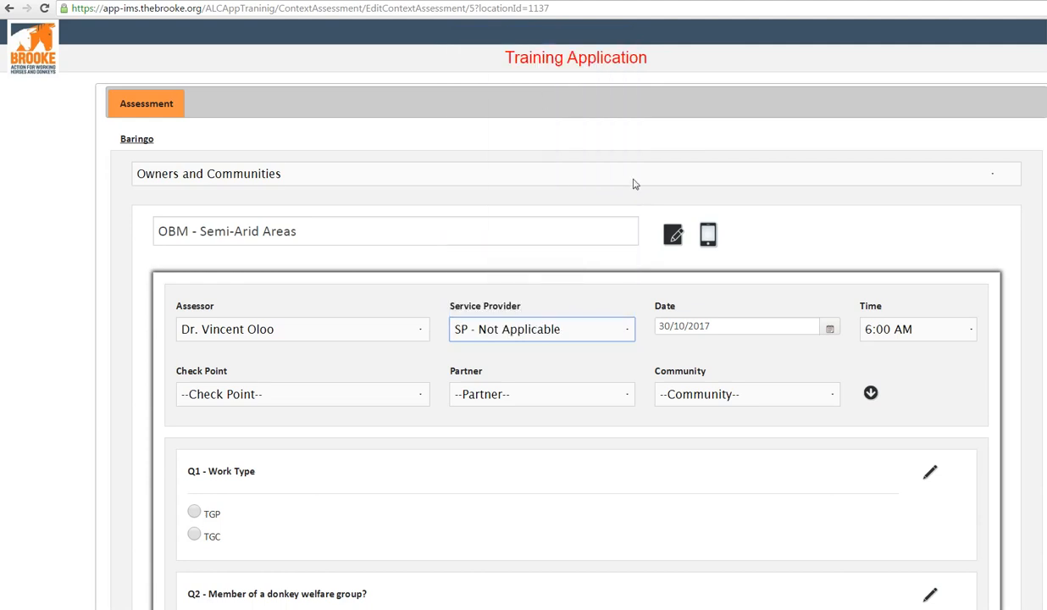
Step: Examine the assessment's date calendar and the available time options without changing either
{"action": "left_click", "coordinate": [733, 327]}
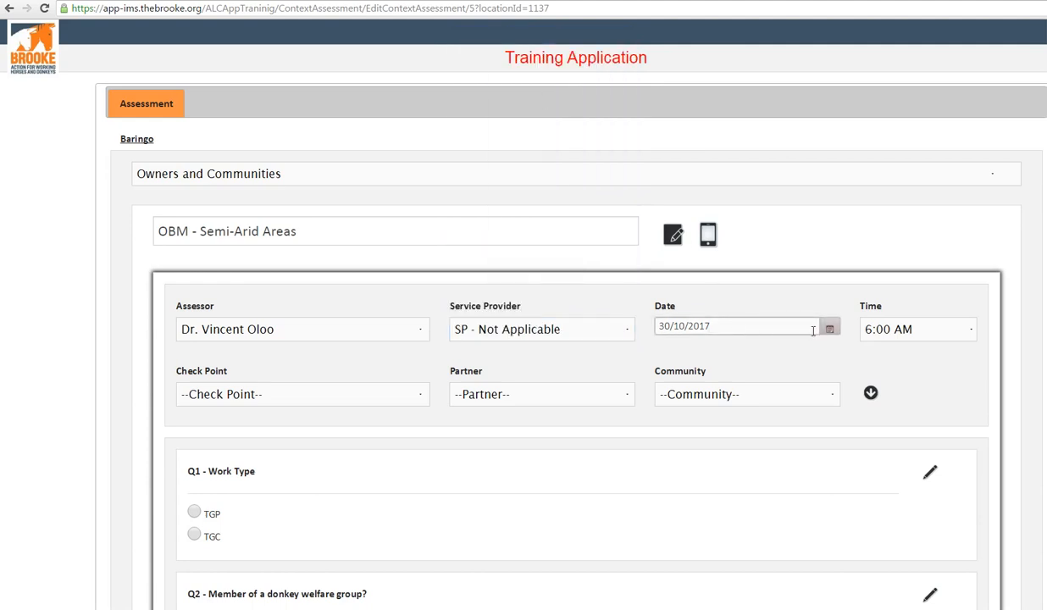
{"action": "left_click", "coordinate": [830, 328]}
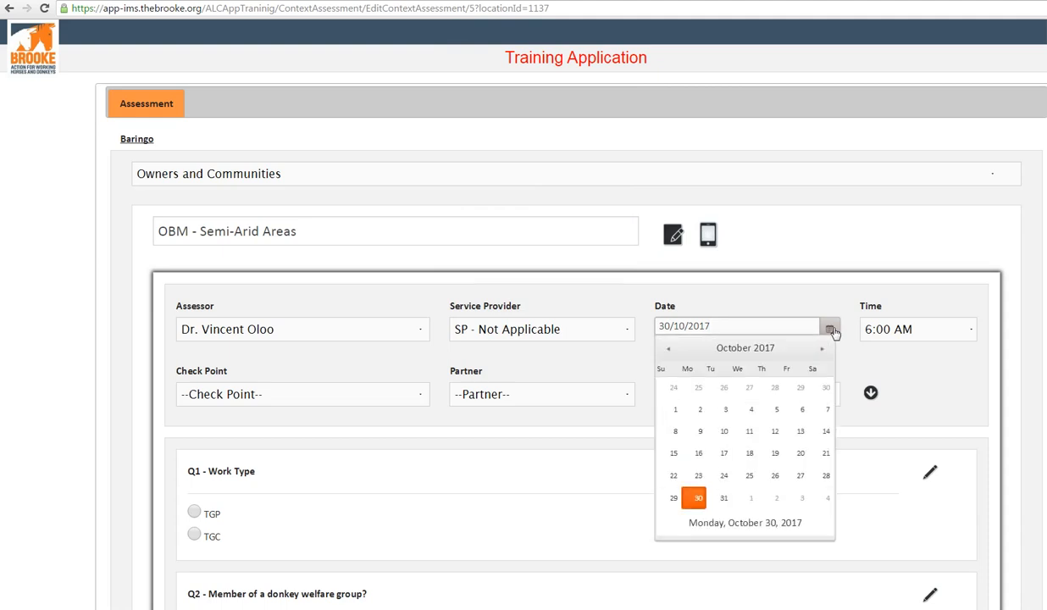
{"action": "left_click", "coordinate": [831, 330]}
{"action": "left_click", "coordinate": [887, 340]}
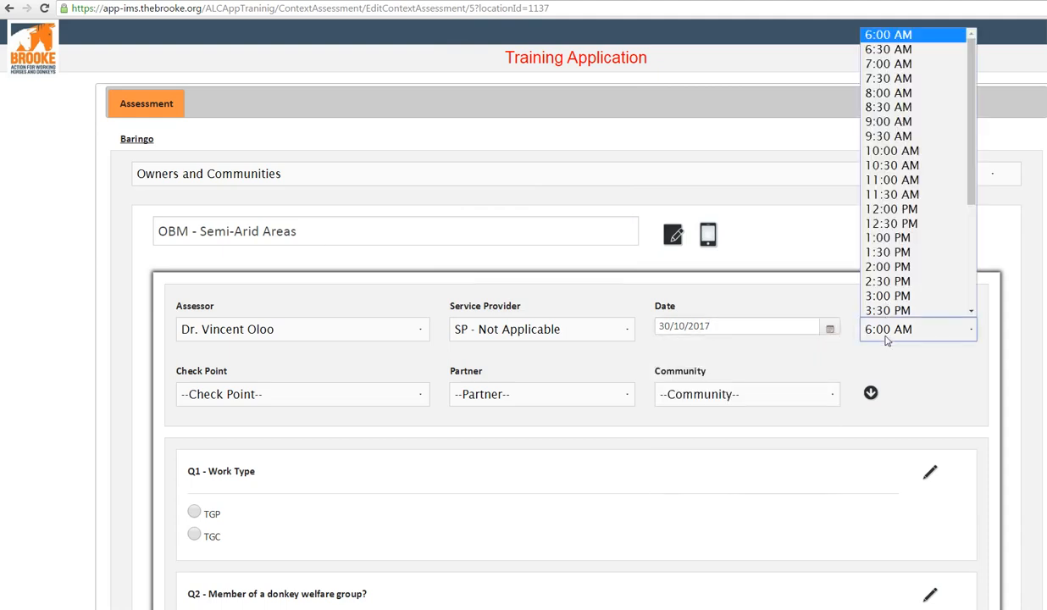
{"action": "left_click", "coordinate": [886, 340]}
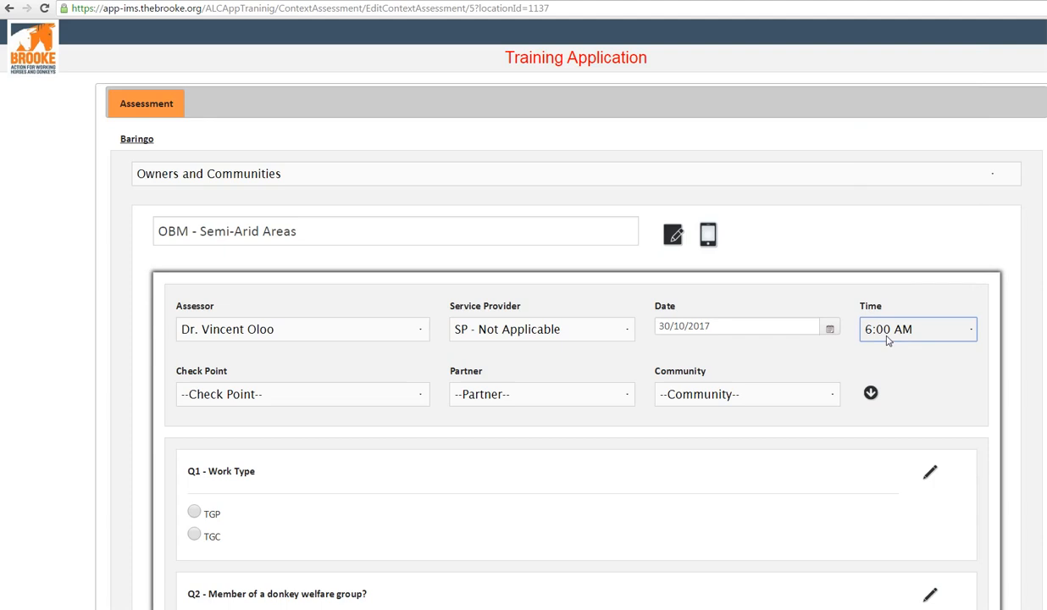
Step: Dismiss the Windows color scheme prompt and set the check point to Baseline July 2017
{"action": "left_click", "coordinate": [424, 395]}
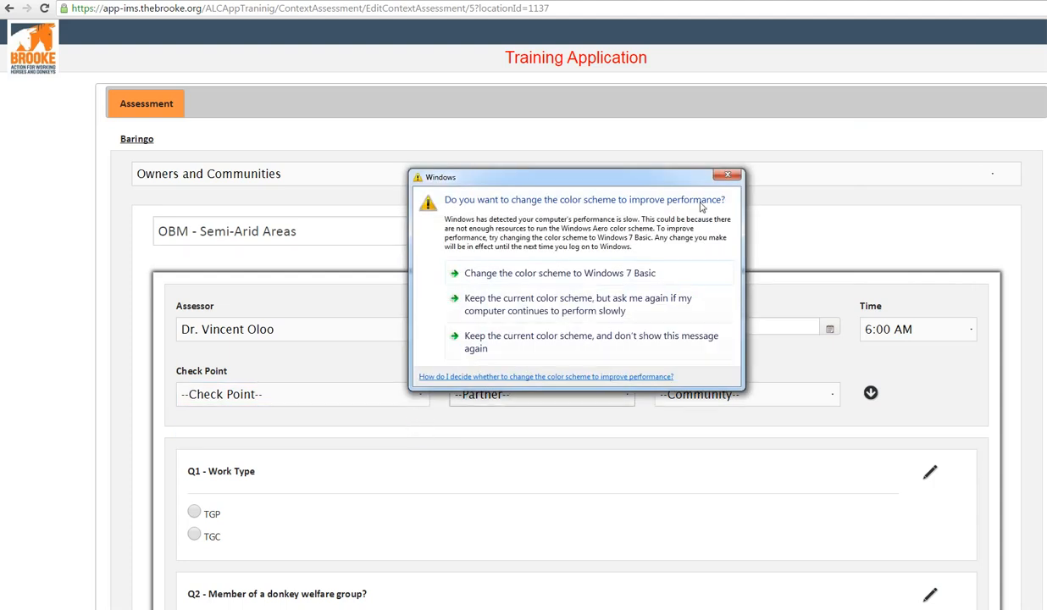
{"action": "left_click", "coordinate": [727, 176]}
{"action": "left_click", "coordinate": [294, 395]}
{"action": "left_click", "coordinate": [339, 426]}
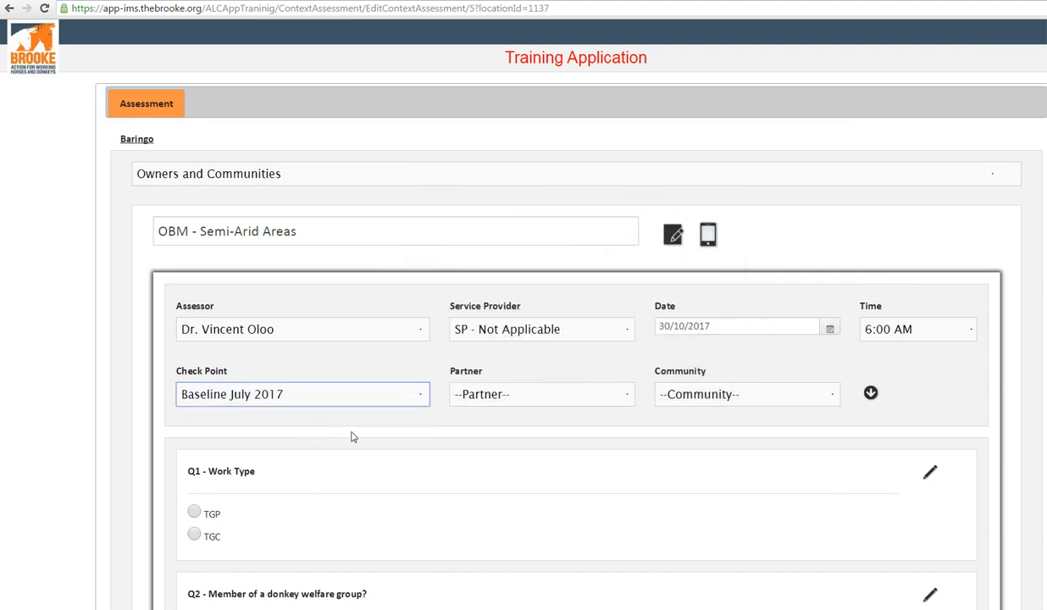
Step: Set the assessment's partner to Kendat and its community to Igure
{"action": "left_click", "coordinate": [523, 396]}
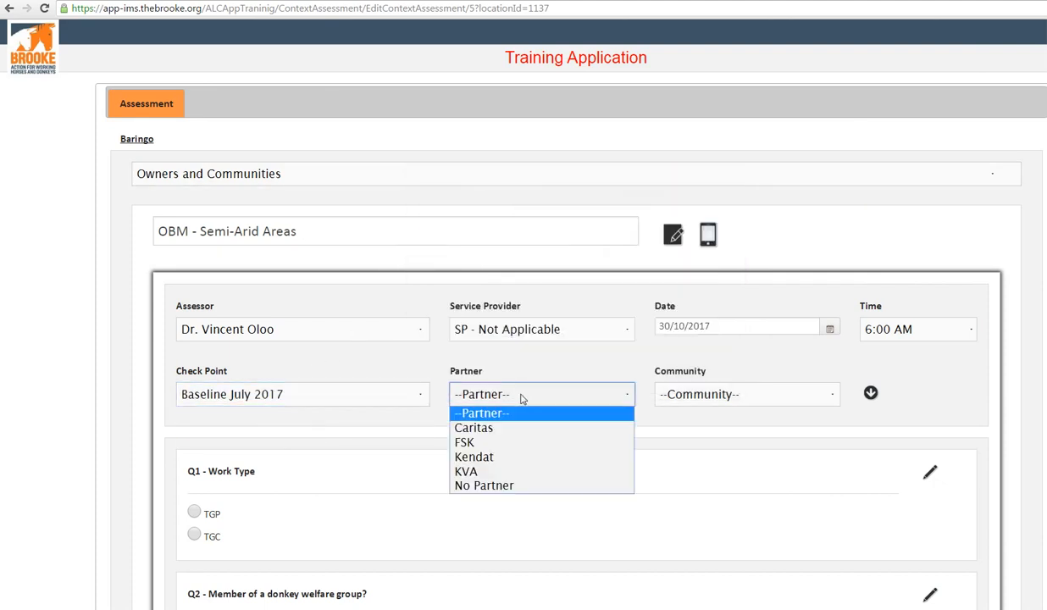
{"action": "left_click", "coordinate": [474, 457]}
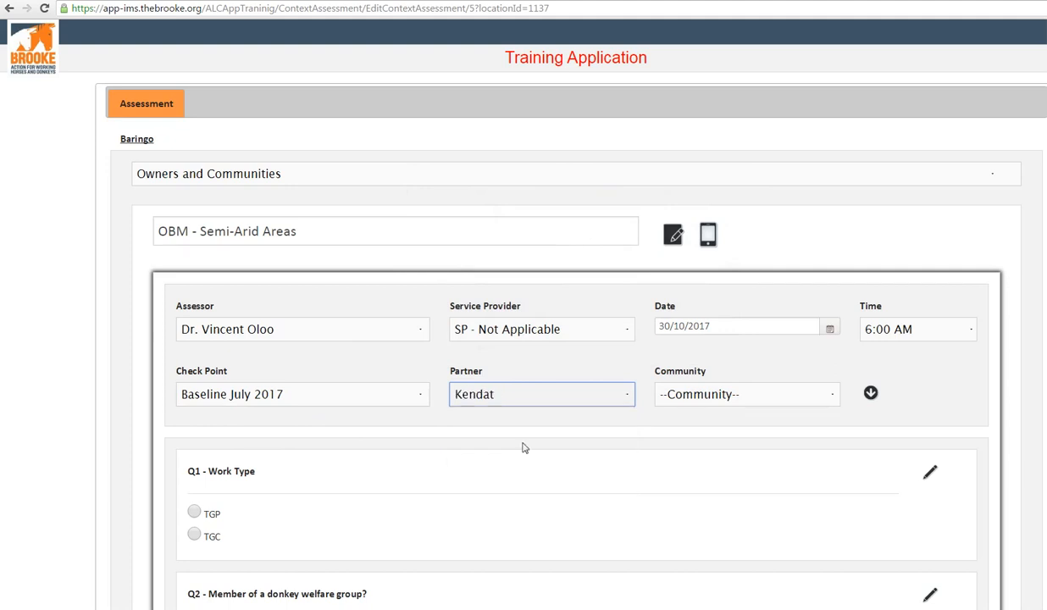
{"action": "left_click", "coordinate": [695, 398]}
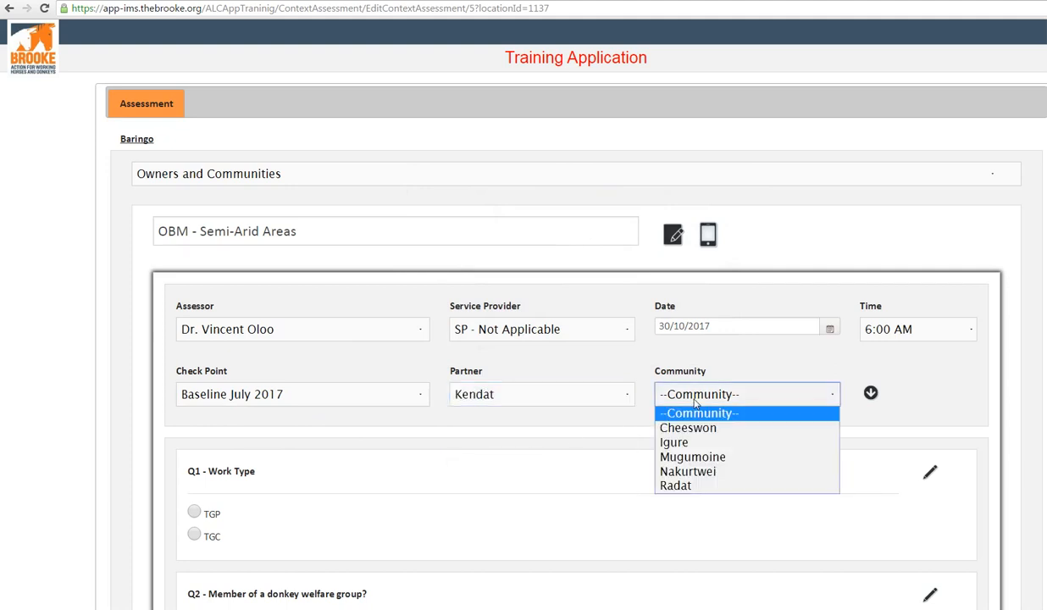
{"action": "left_click", "coordinate": [688, 444]}
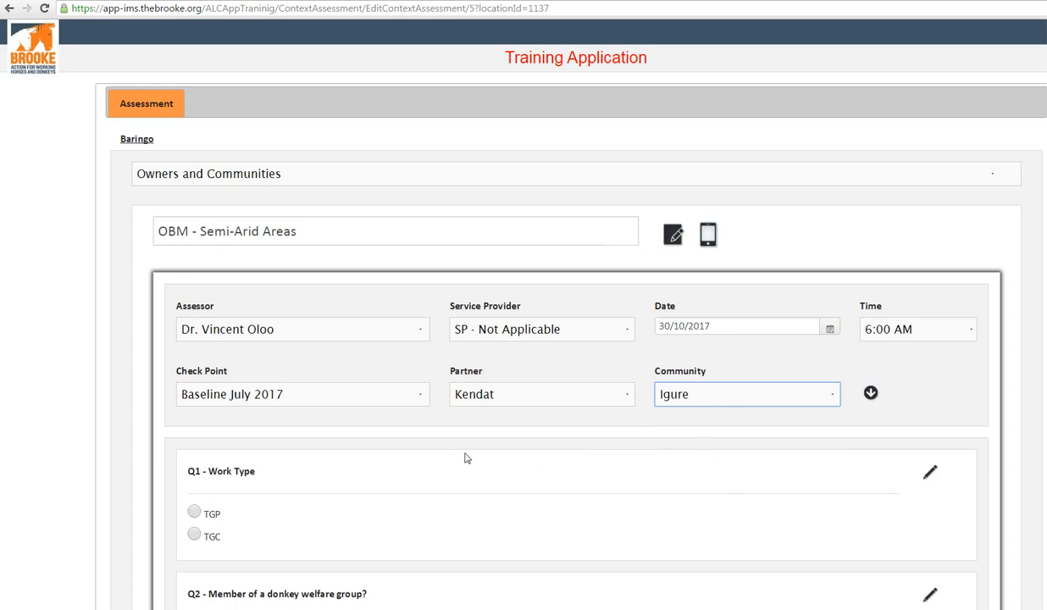
Step: Answer Q1 with TGP, Q2 with No, Q3 with Owner and Q4 with Female
{"action": "scroll", "coordinate": [270, 454], "scroll_direction": "down", "scroll_amount": 3}
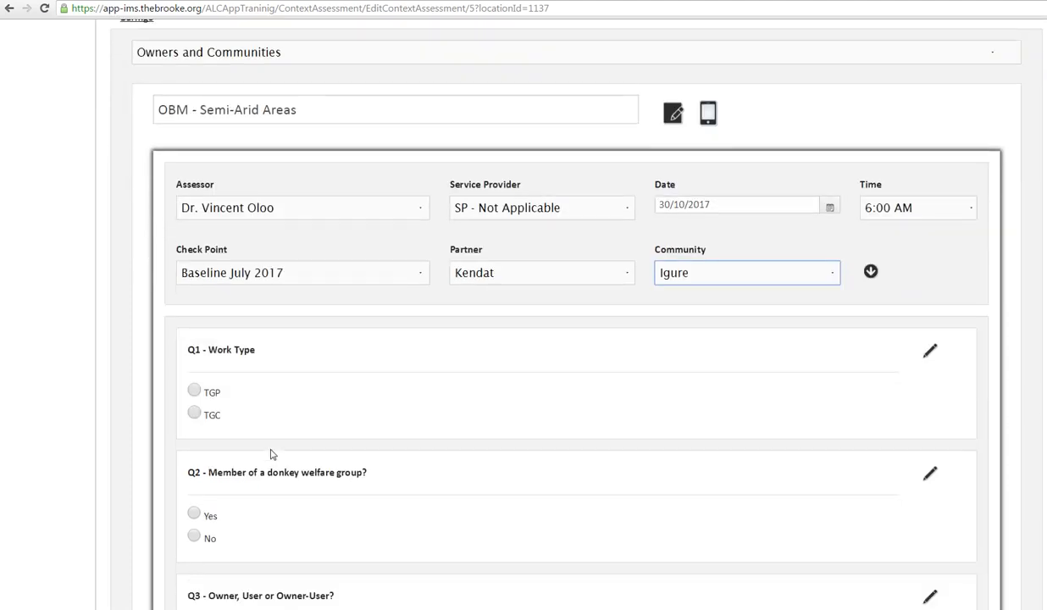
{"action": "left_click", "coordinate": [194, 378]}
{"action": "scroll", "coordinate": [281, 423], "scroll_direction": "down", "scroll_amount": 2}
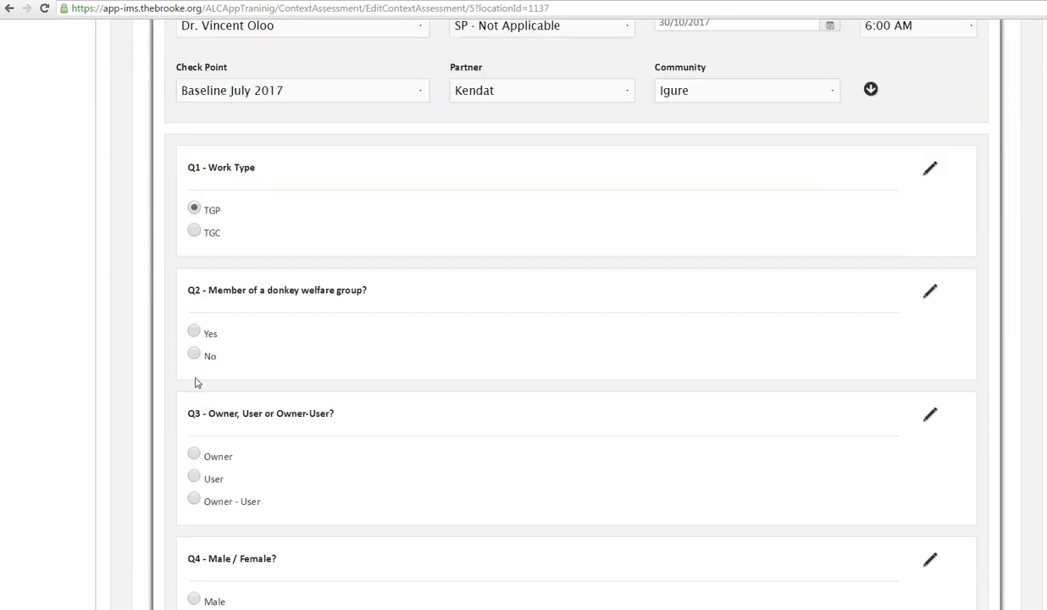
{"action": "left_click", "coordinate": [194, 353]}
{"action": "left_click", "coordinate": [194, 454]}
{"action": "scroll", "coordinate": [246, 466], "scroll_direction": "down", "scroll_amount": 2}
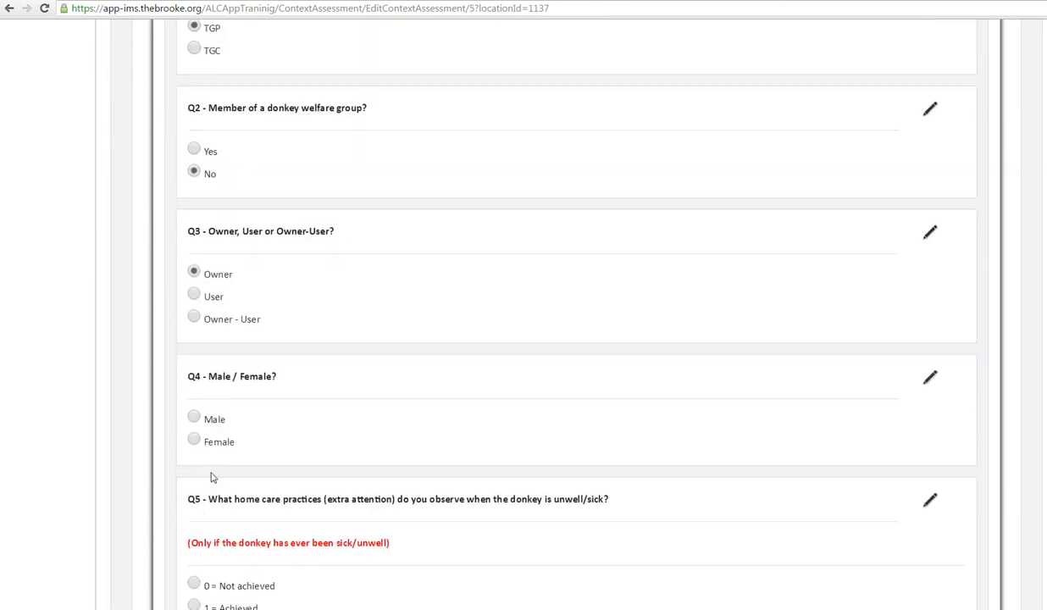
{"action": "left_click", "coordinate": [194, 440]}
Step: Answer Q5, Q6 and Q8 with 0 = Not achieved, and Q7 with 1 = Achieved
{"action": "scroll", "coordinate": [197, 440], "scroll_direction": "down", "scroll_amount": 2}
{"action": "left_click", "coordinate": [194, 402]}
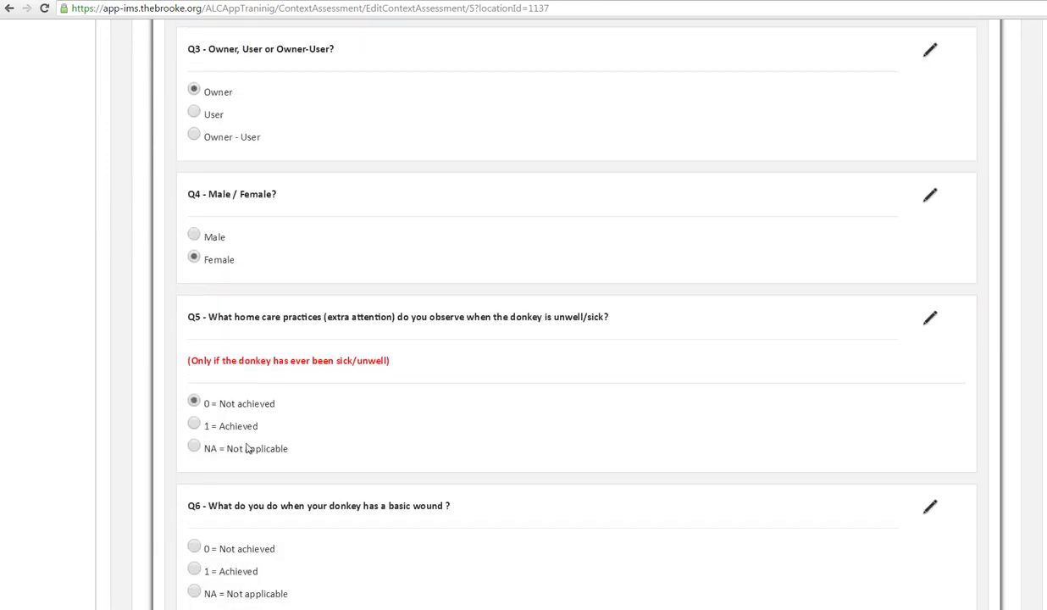
{"action": "scroll", "coordinate": [206, 428], "scroll_direction": "down", "scroll_amount": 2}
{"action": "left_click", "coordinate": [194, 426]}
{"action": "scroll", "coordinate": [230, 449], "scroll_direction": "down", "scroll_amount": 2}
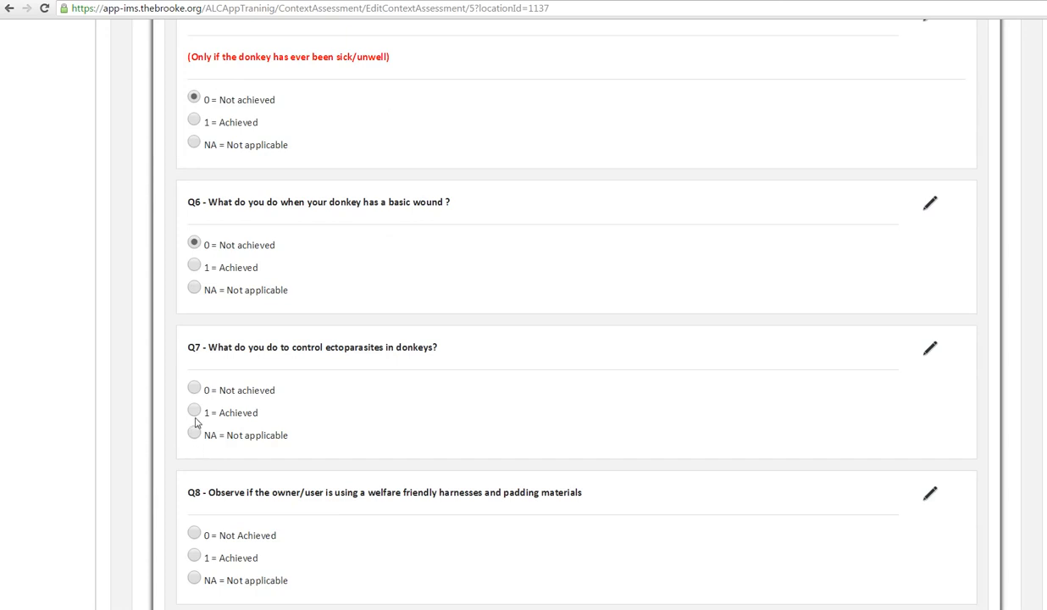
{"action": "left_click", "coordinate": [194, 409]}
{"action": "scroll", "coordinate": [196, 411], "scroll_direction": "down", "scroll_amount": 2}
{"action": "left_click", "coordinate": [194, 412]}
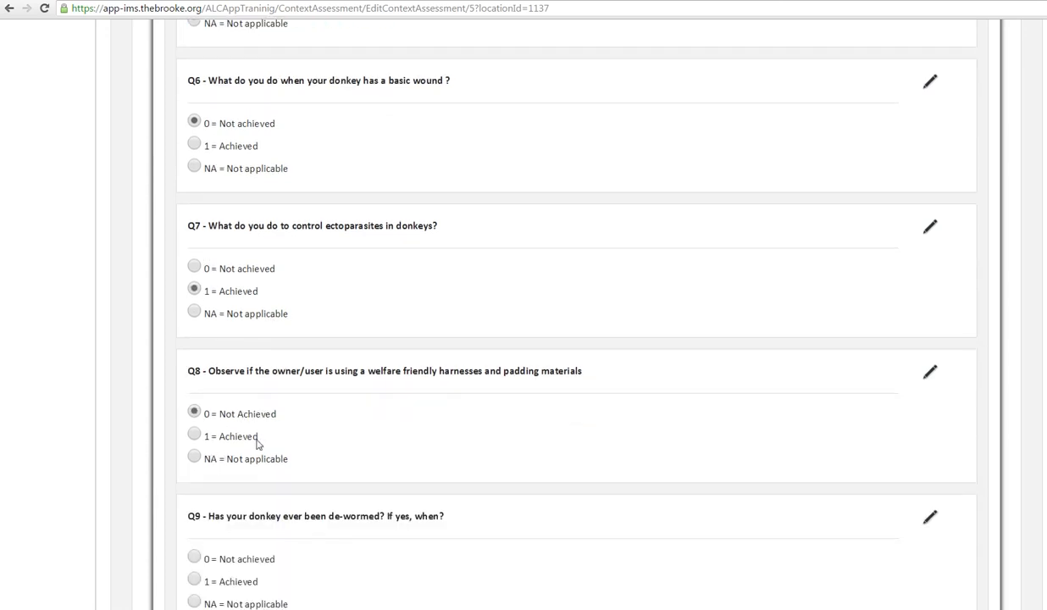
Step: Answer Q9 on de-worming and Q10 on hoof cleanliness with 0 = Not achieved
{"action": "scroll", "coordinate": [220, 449], "scroll_direction": "down", "scroll_amount": 2}
{"action": "left_click", "coordinate": [195, 435]}
{"action": "scroll", "coordinate": [208, 441], "scroll_direction": "down", "scroll_amount": 2}
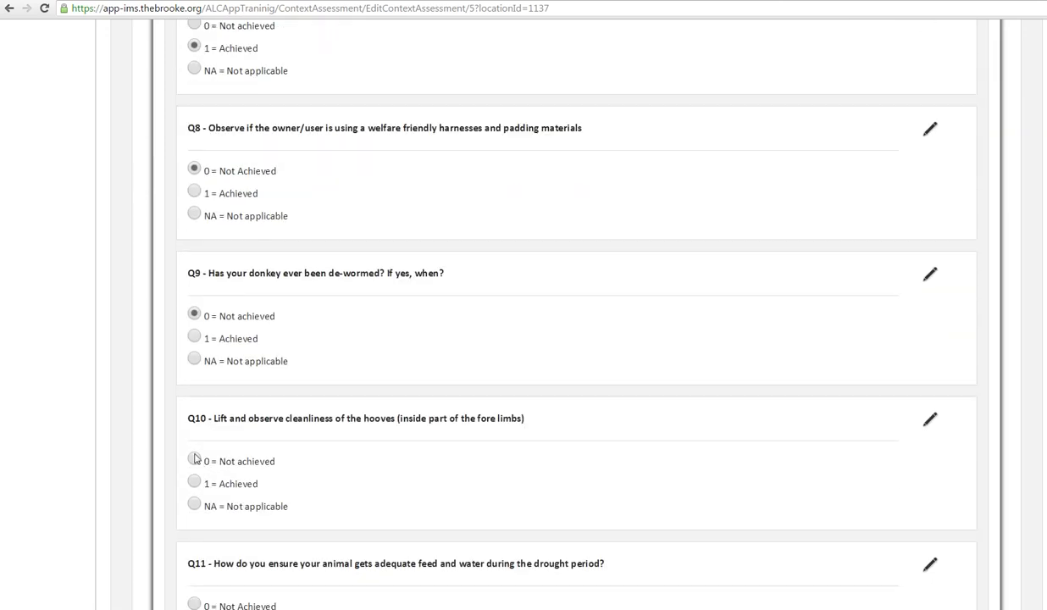
{"action": "left_click", "coordinate": [194, 458]}
Step: Show the comment box for Q10 and hide it again without entering a comment
{"action": "scroll", "coordinate": [279, 466], "scroll_direction": "down", "scroll_amount": 2}
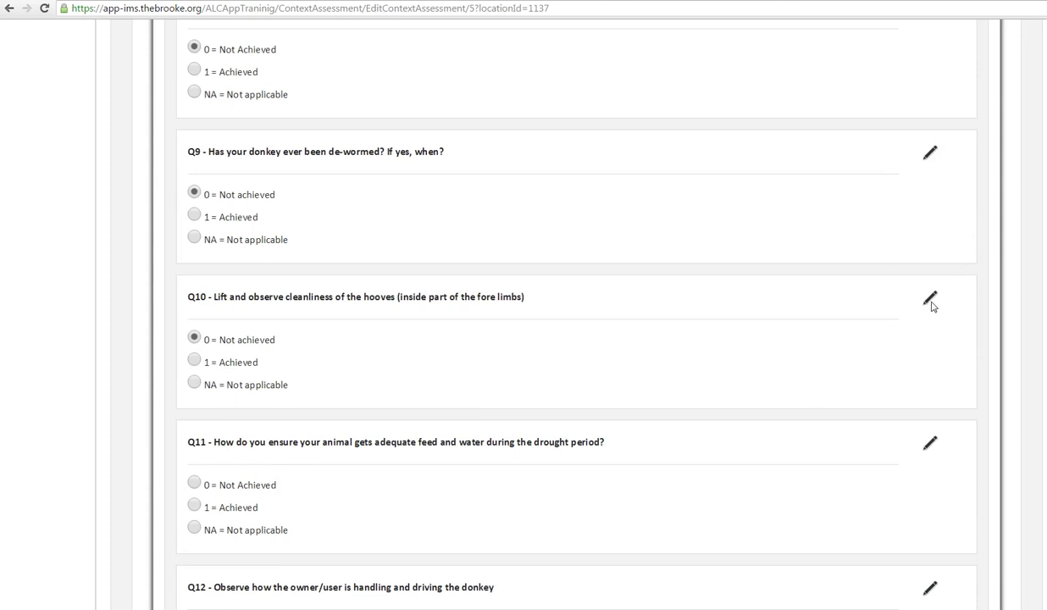
{"action": "left_click", "coordinate": [930, 300]}
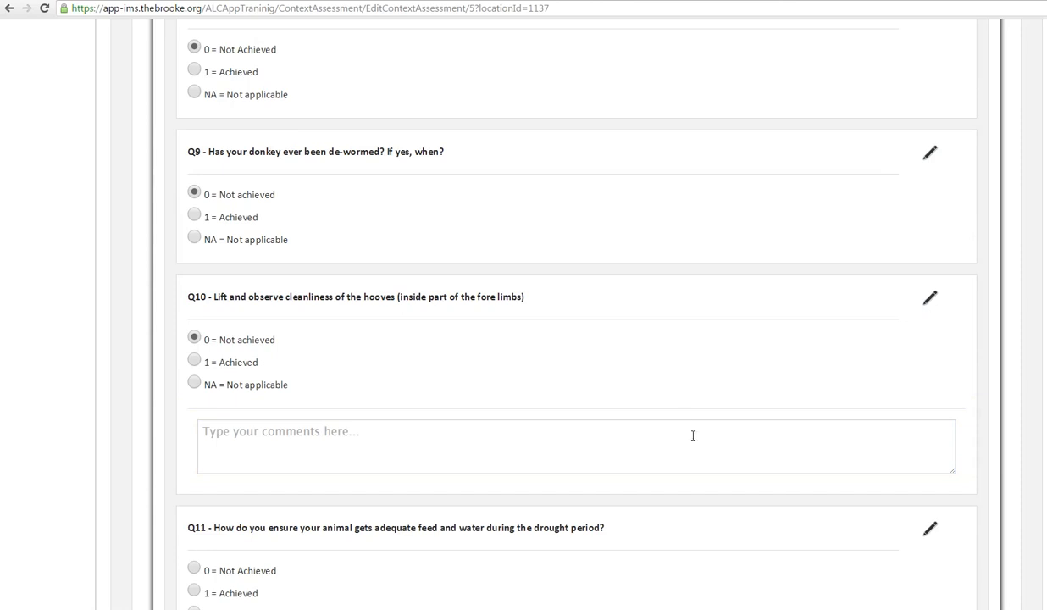
{"action": "left_click", "coordinate": [929, 299]}
Step: Answer Q11 with 0 = Not Achieved, Q12 and Q13 with NA = Not applicable, and Q14 with 1 = Achieved
{"action": "scroll", "coordinate": [615, 400], "scroll_direction": "down", "scroll_amount": 1}
{"action": "scroll", "coordinate": [429, 403], "scroll_direction": "down", "scroll_amount": 1}
{"action": "left_click", "coordinate": [196, 356]}
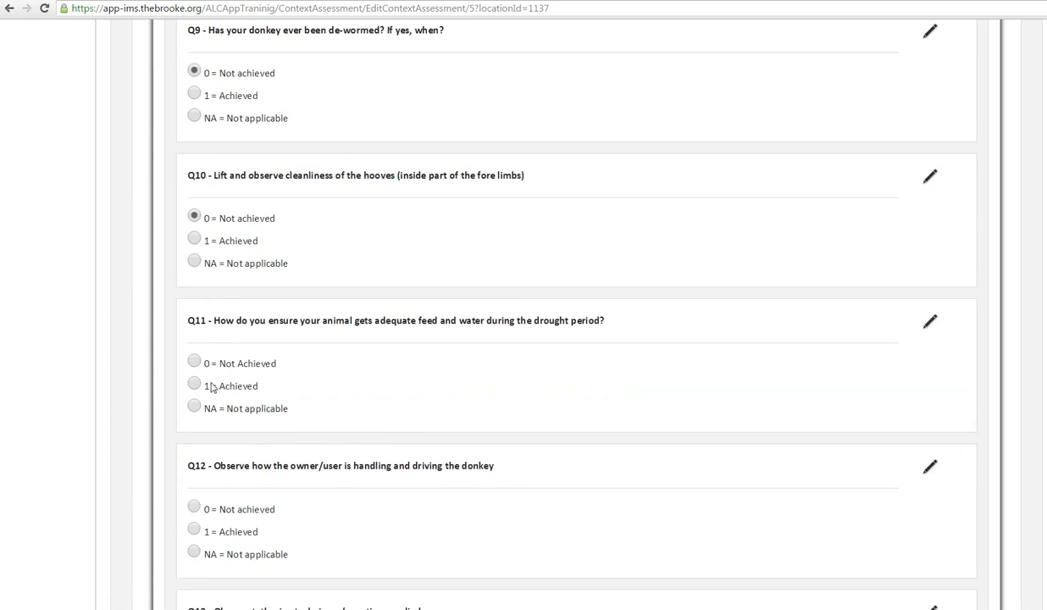
{"action": "scroll", "coordinate": [204, 371], "scroll_direction": "down", "scroll_amount": 1}
{"action": "left_click", "coordinate": [192, 432]}
{"action": "scroll", "coordinate": [194, 440], "scroll_direction": "down", "scroll_amount": 1}
{"action": "left_click", "coordinate": [194, 454]}
{"action": "scroll", "coordinate": [194, 453], "scroll_direction": "down", "scroll_amount": 1}
{"action": "left_click", "coordinate": [194, 453]}
Step: Answer Q15 with 1 = Achieved and try to save the response with Q16 still unanswered
{"action": "scroll", "coordinate": [194, 457], "scroll_direction": "down", "scroll_amount": 1}
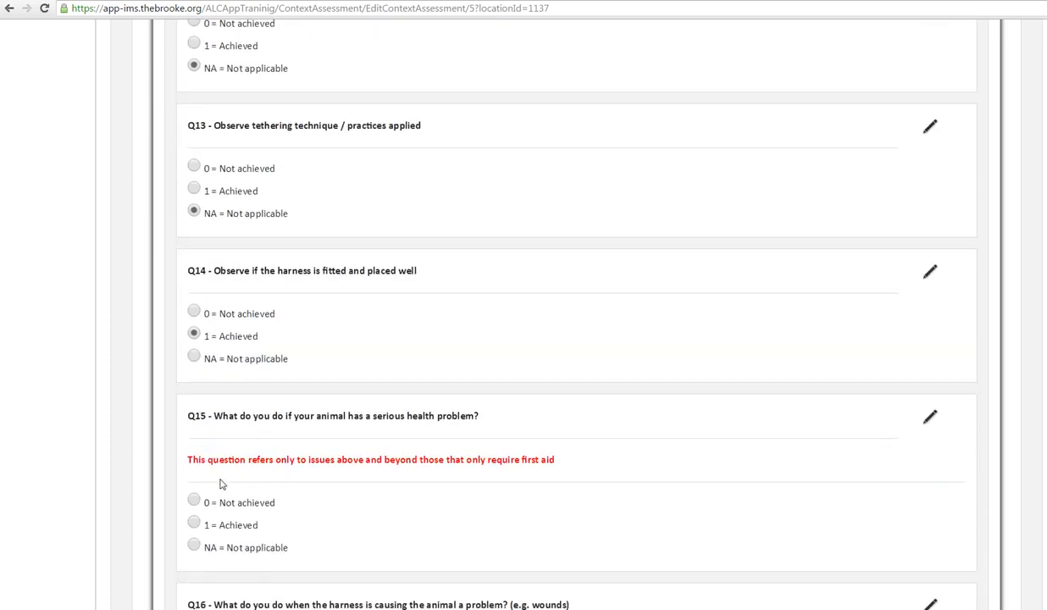
{"action": "scroll", "coordinate": [236, 484], "scroll_direction": "down", "scroll_amount": 2}
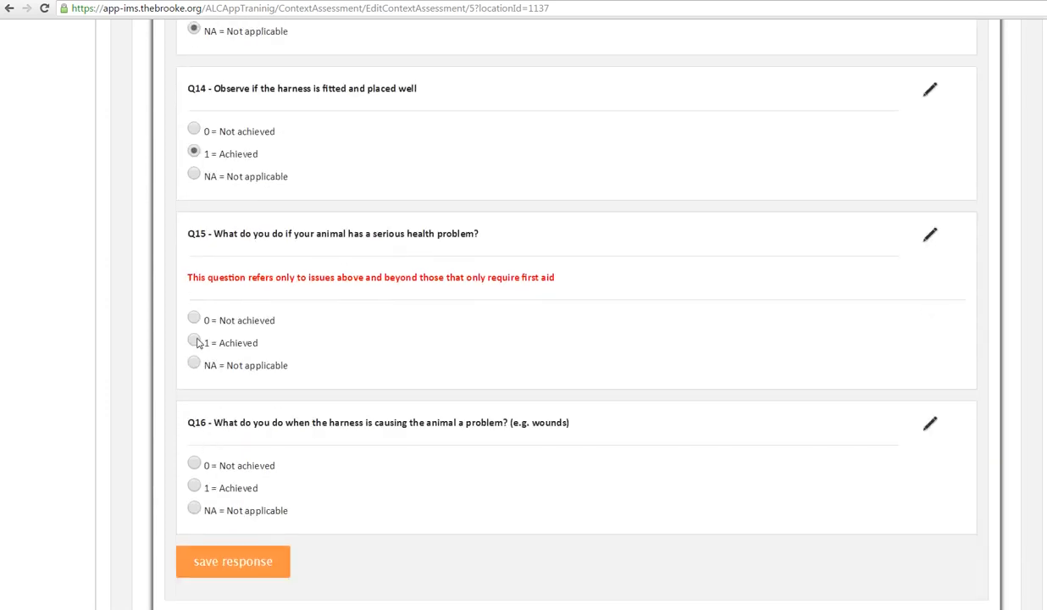
{"action": "left_click", "coordinate": [195, 340]}
{"action": "left_click", "coordinate": [252, 562]}
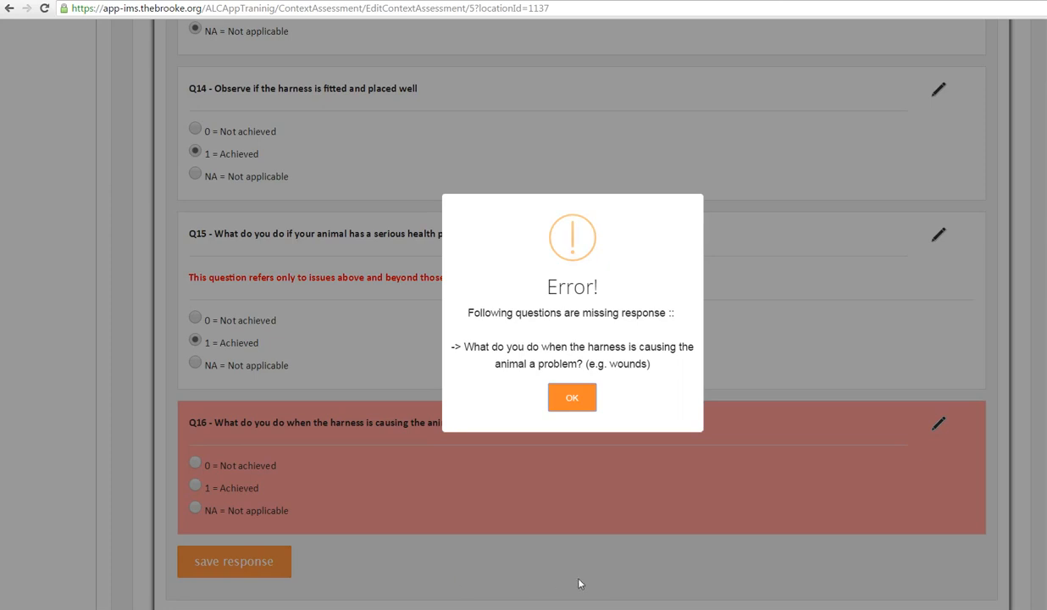
{"action": "left_click", "coordinate": [579, 410]}
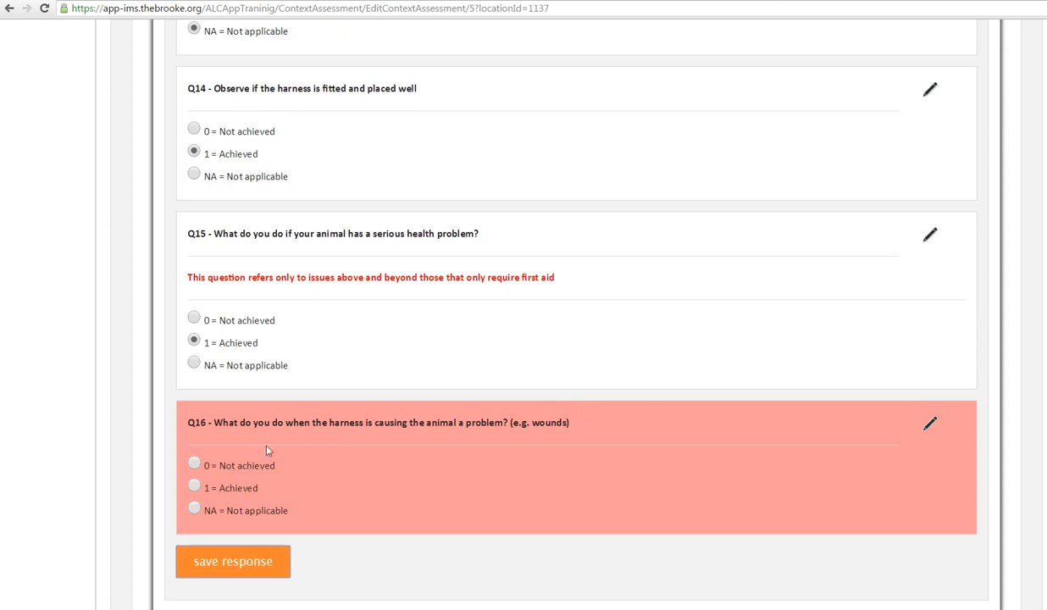
Step: Answer Q16 with 0 = Not achieved, request saving, and decline the double-check question to review the answers
{"action": "left_click", "coordinate": [194, 466]}
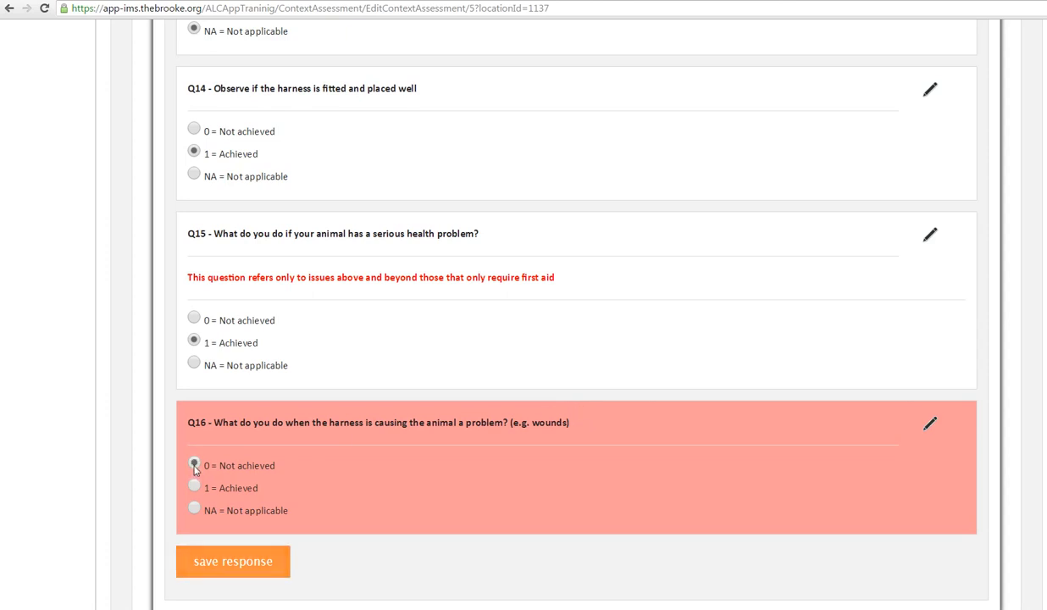
{"action": "left_click", "coordinate": [225, 562]}
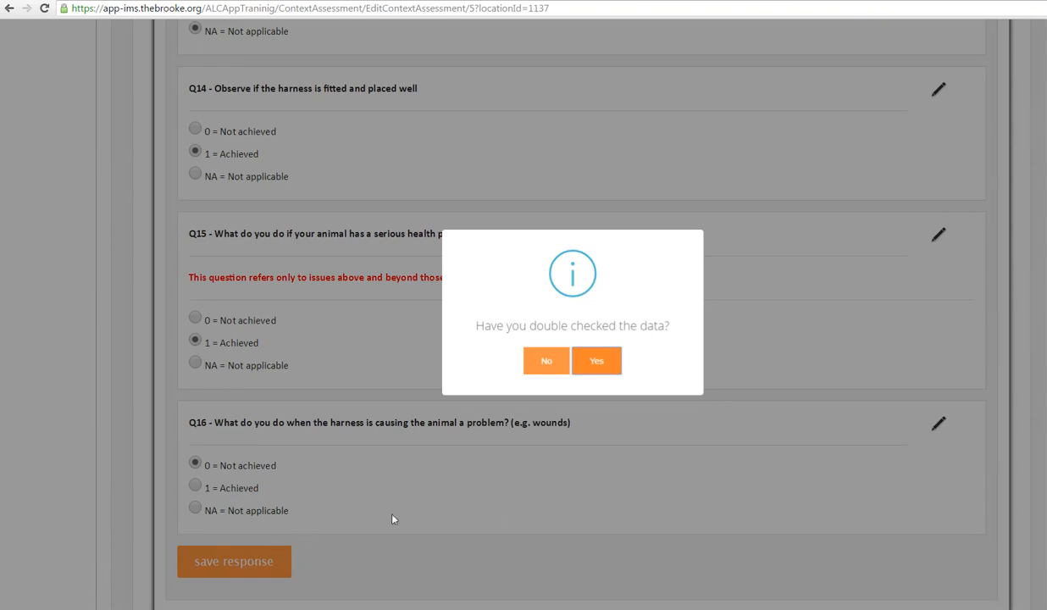
{"action": "left_click", "coordinate": [547, 363]}
{"action": "scroll", "coordinate": [695, 373], "scroll_direction": "up", "scroll_amount": 9}
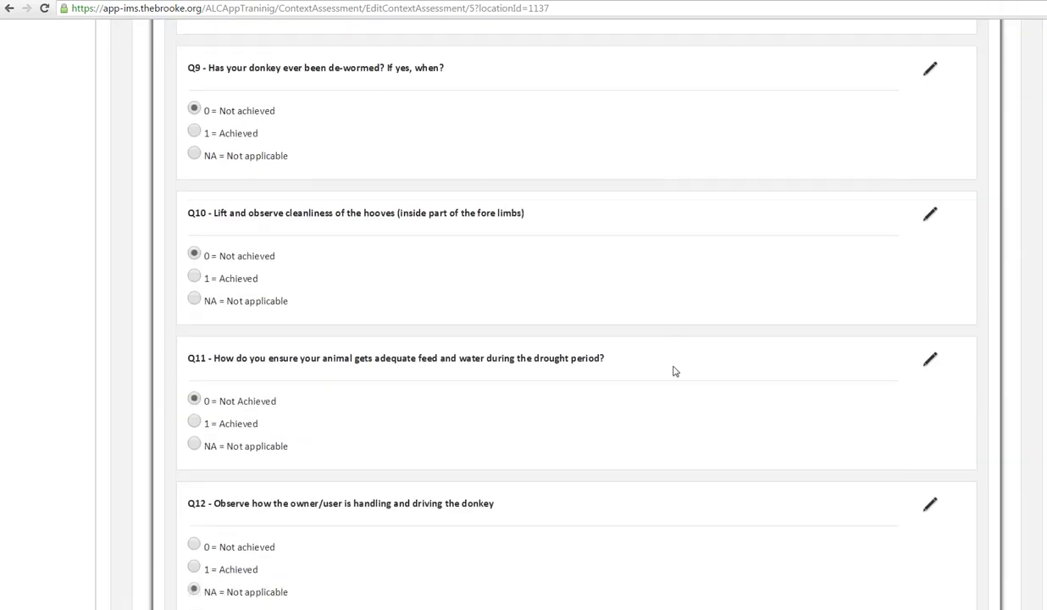
Step: Save the response, confirming that the data has been double checked, and acknowledge the assessment ID notice
{"action": "scroll", "coordinate": [674, 371], "scroll_direction": "down", "scroll_amount": 12}
{"action": "left_click", "coordinate": [241, 411]}
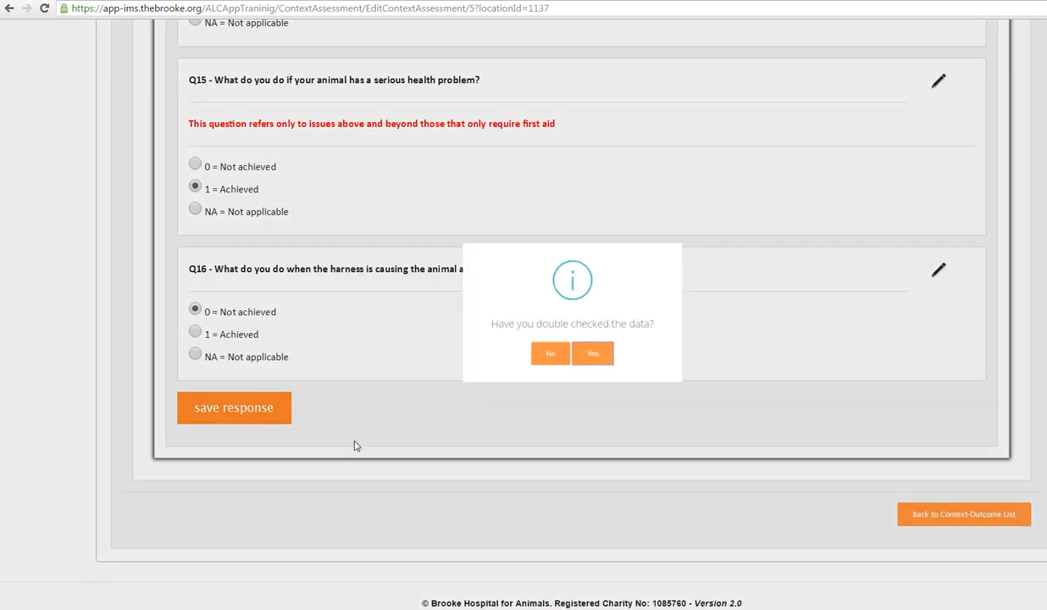
{"action": "left_click", "coordinate": [609, 368]}
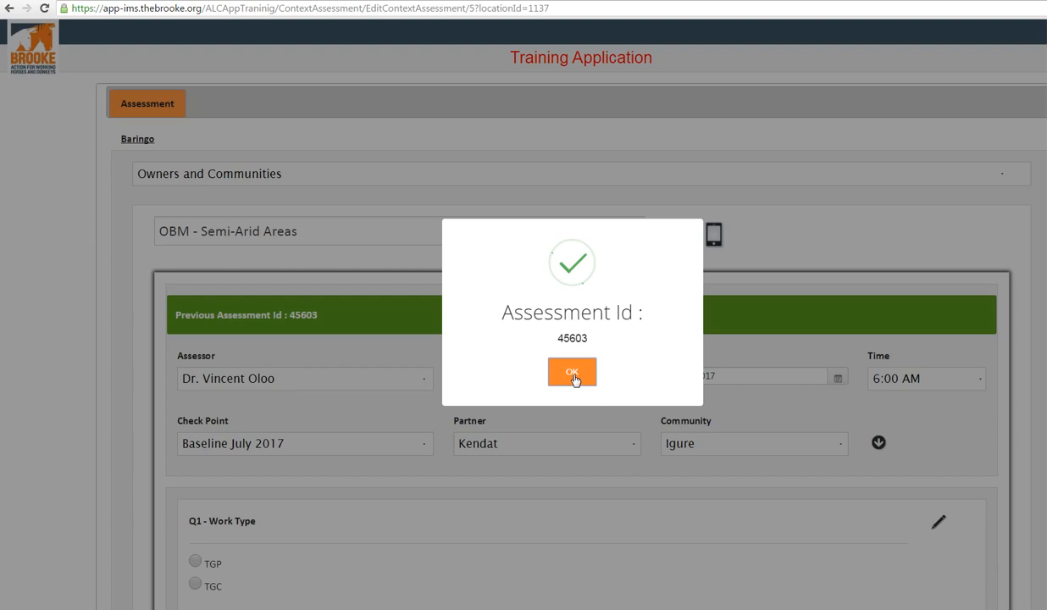
{"action": "left_click", "coordinate": [572, 376]}
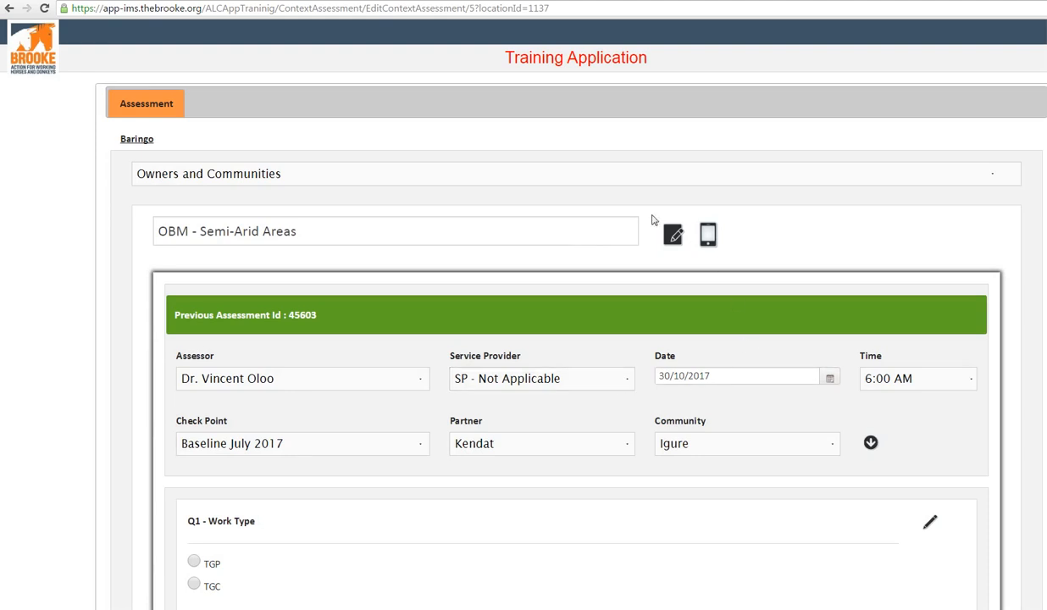
Step: Reopen the OBM - Semi-Arid Areas form as a blank assessment, and return through the Context-Outcome list to the operational units
{"action": "left_click", "coordinate": [675, 240]}
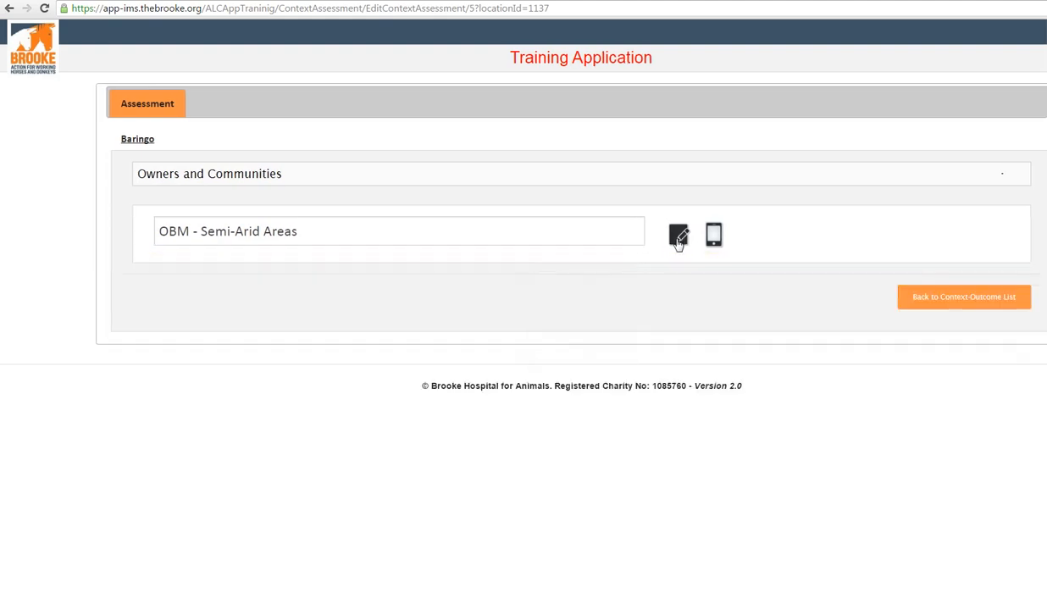
{"action": "left_click", "coordinate": [677, 241]}
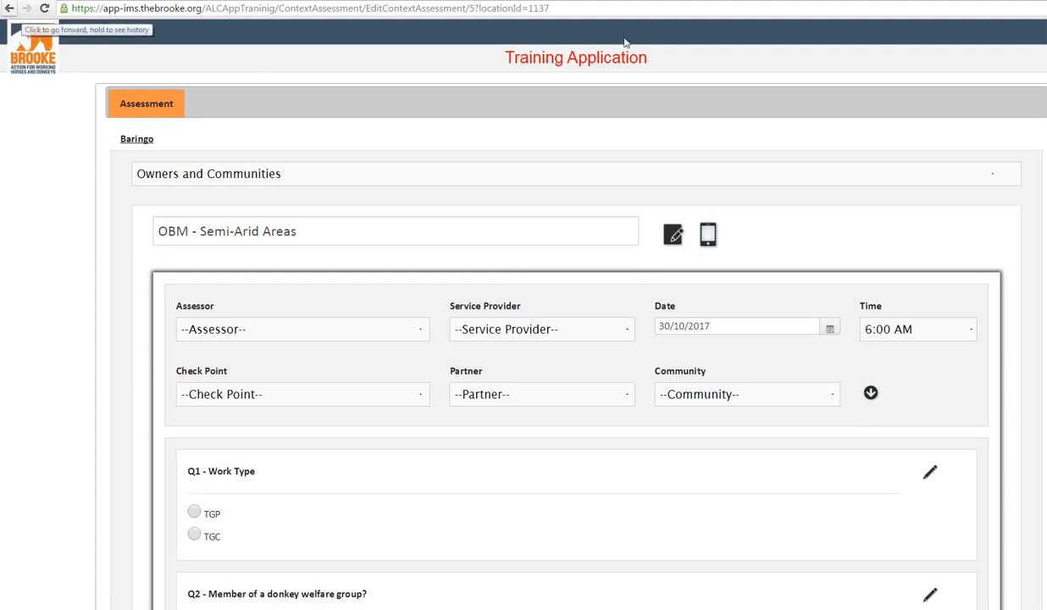
{"action": "scroll", "coordinate": [576, 338], "scroll_direction": "down", "scroll_amount": 1}
{"action": "scroll", "coordinate": [576, 339], "scroll_direction": "down", "scroll_amount": 15}
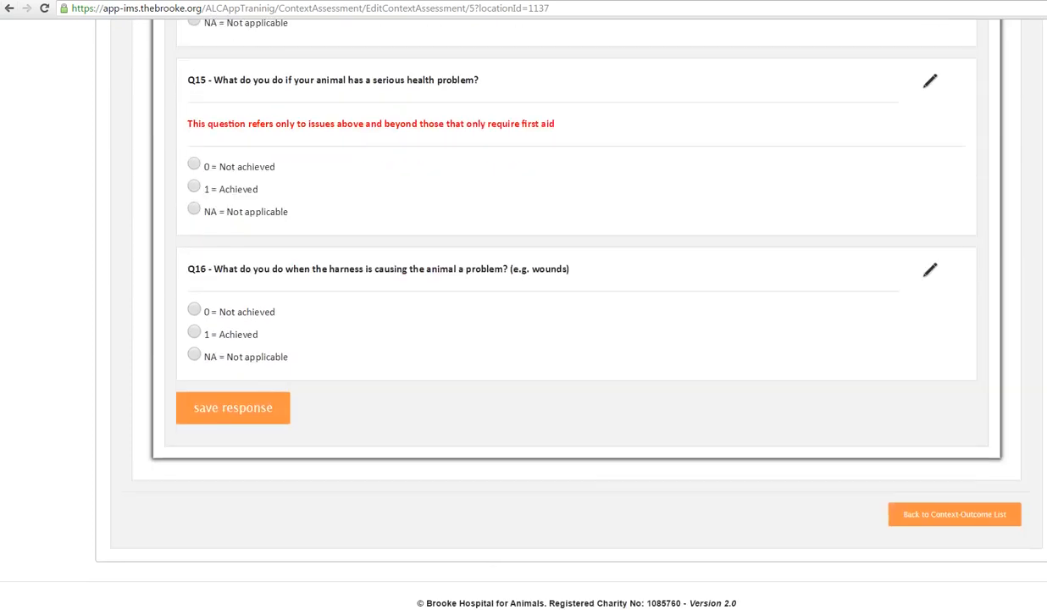
{"action": "left_click", "coordinate": [954, 519]}
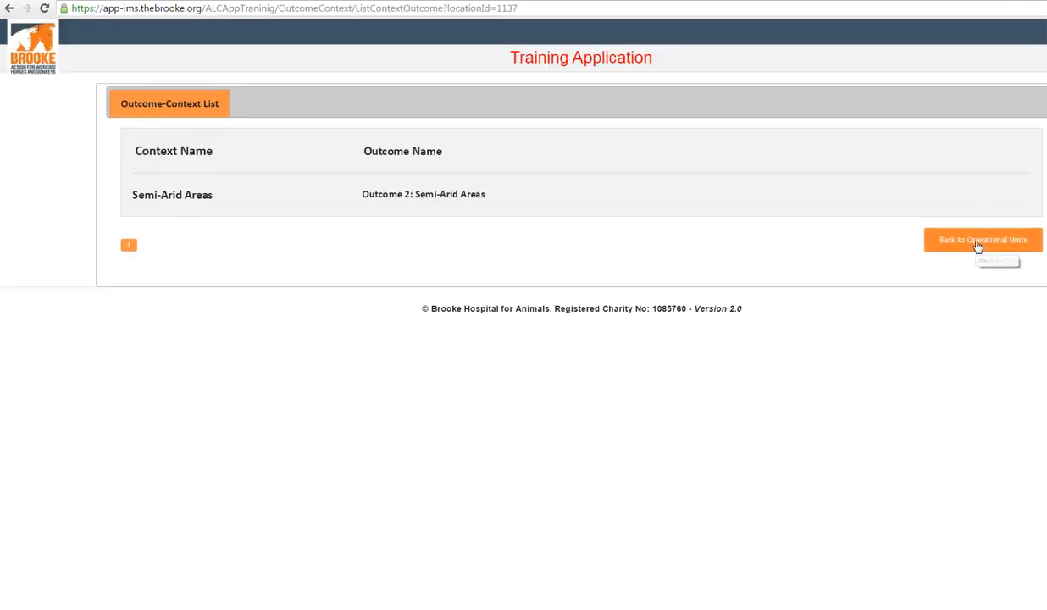
{"action": "left_click", "coordinate": [943, 243]}
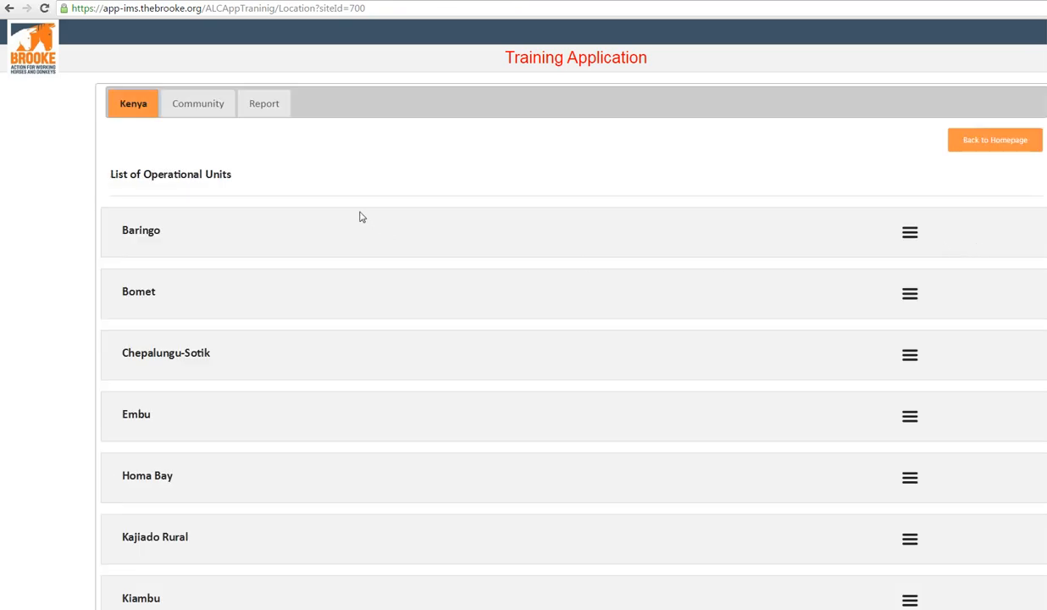
Step: Display the communities that belong to the Baringo operational unit
{"action": "left_click", "coordinate": [204, 111]}
{"action": "left_click", "coordinate": [210, 161]}
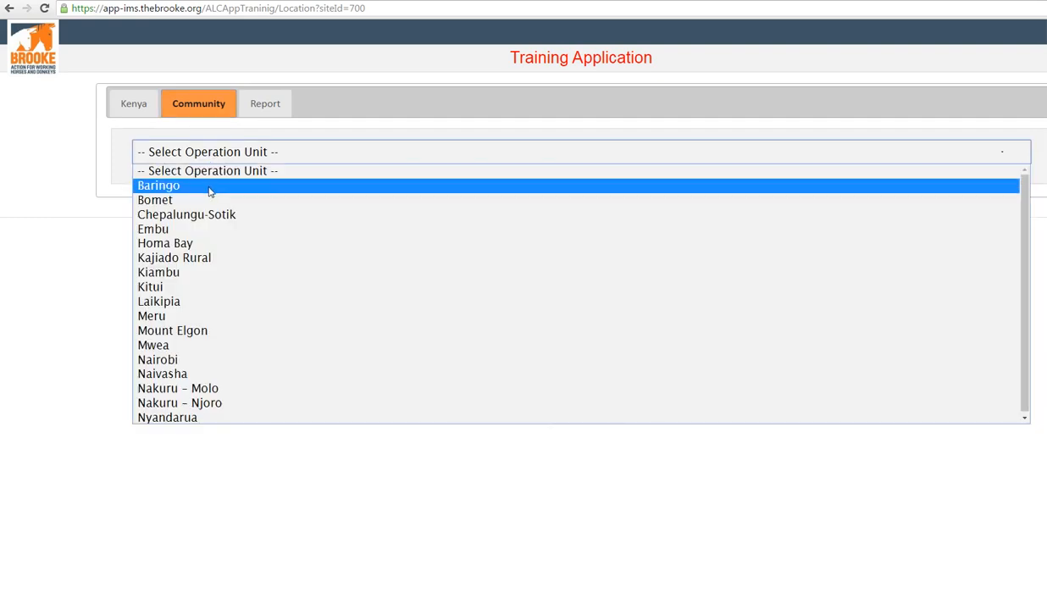
{"action": "left_click", "coordinate": [210, 191]}
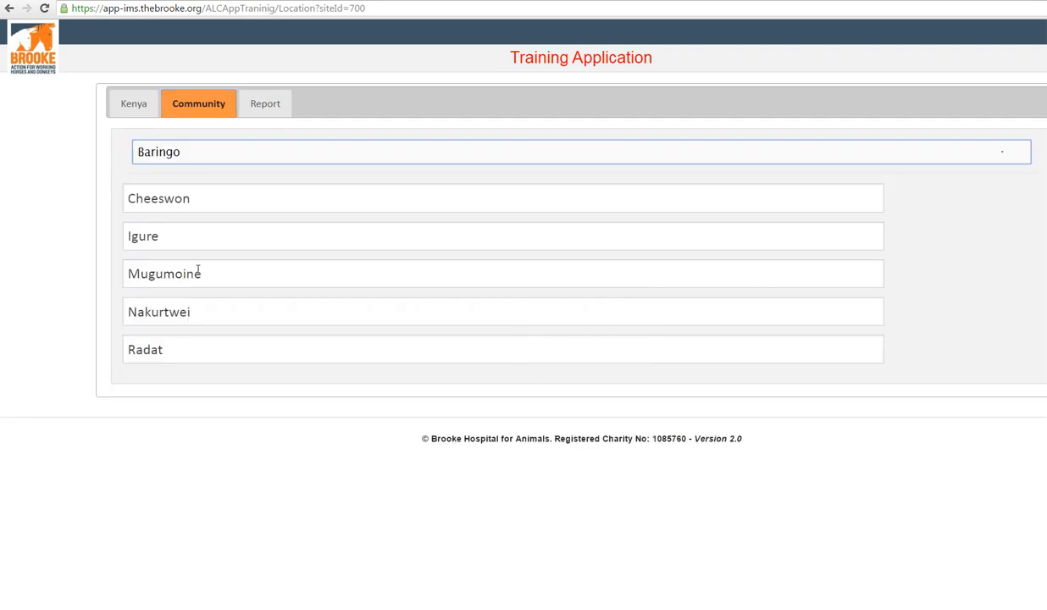
Step: Set up a Data Extraction report and replace its preset year with 2017
{"action": "left_click", "coordinate": [275, 118]}
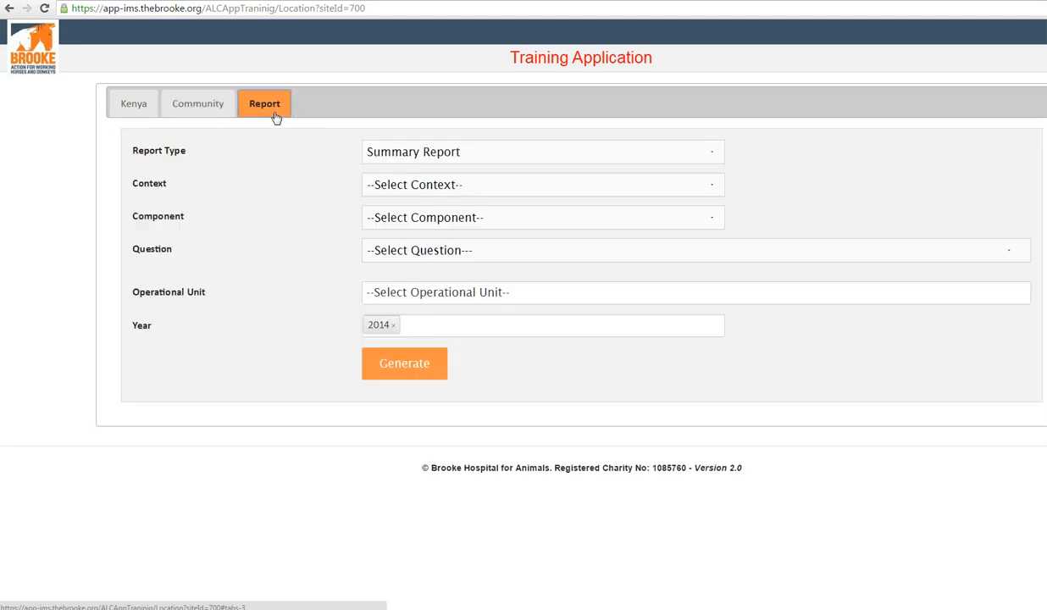
{"action": "left_click", "coordinate": [450, 157]}
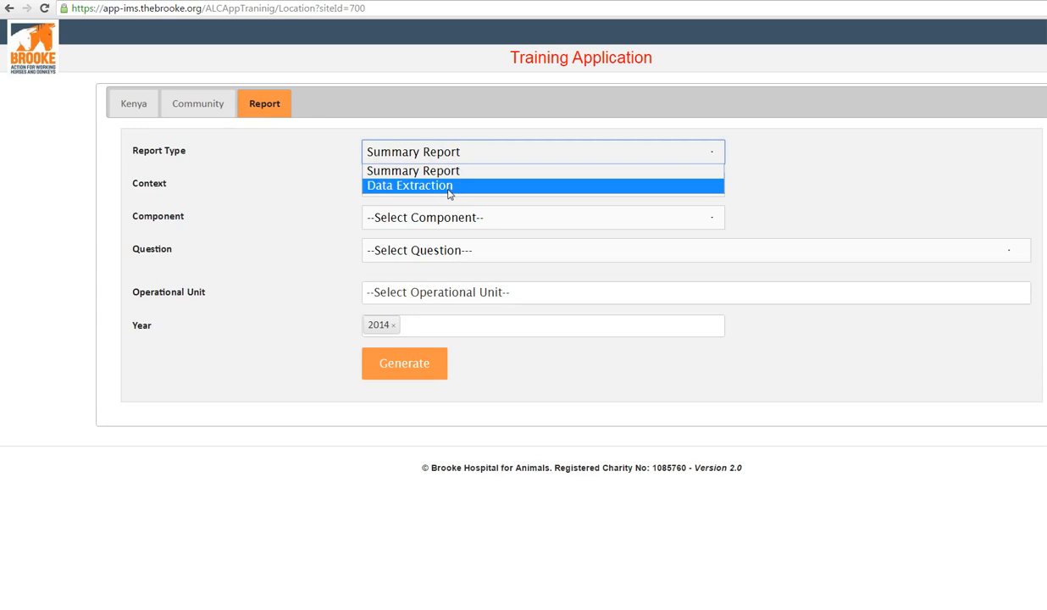
{"action": "left_click", "coordinate": [449, 186]}
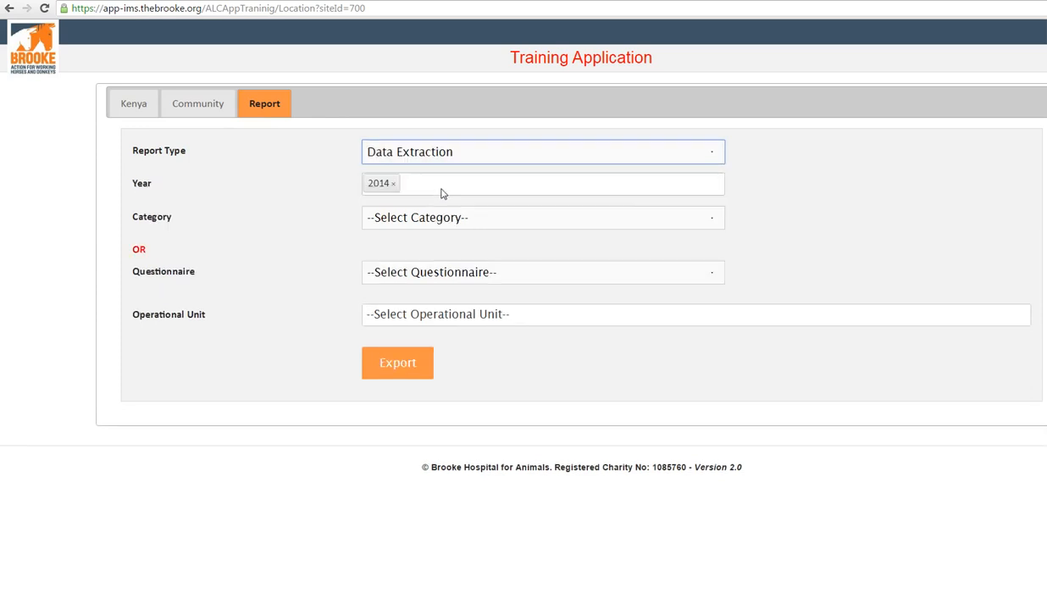
{"action": "left_click", "coordinate": [394, 186]}
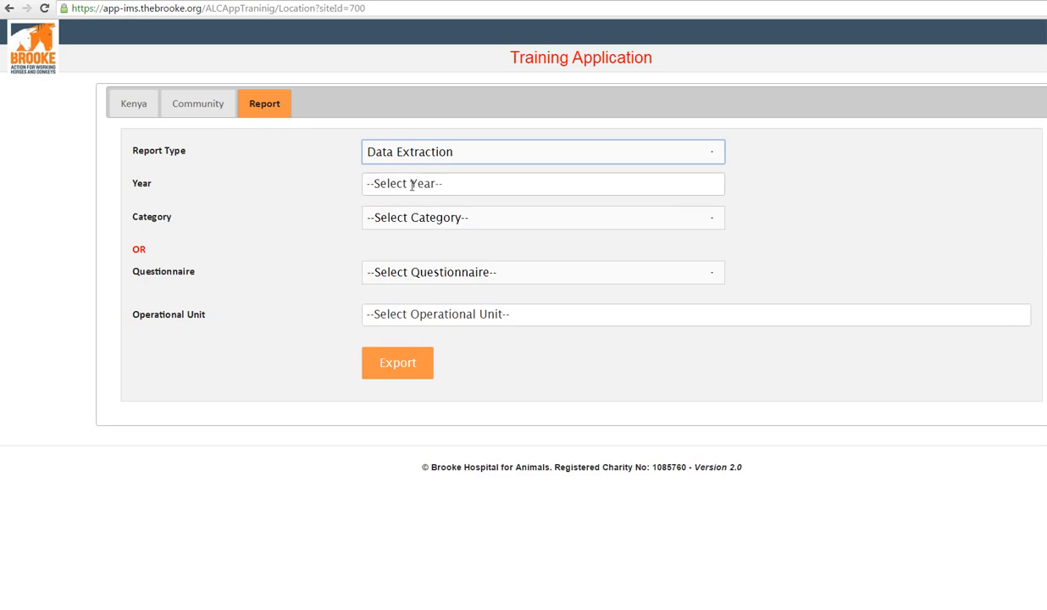
{"action": "left_click", "coordinate": [413, 185]}
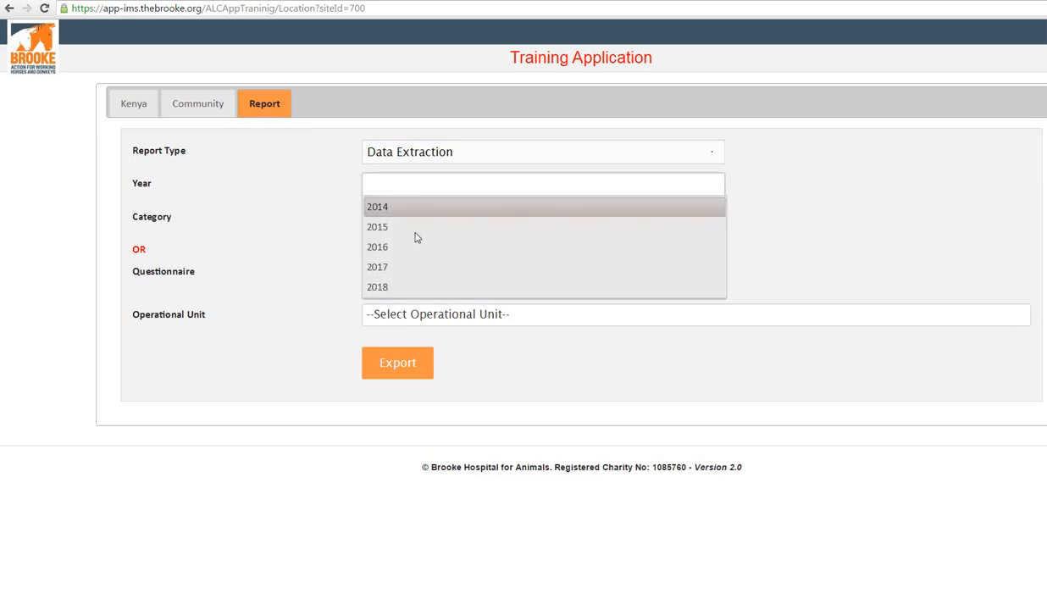
{"action": "left_click", "coordinate": [415, 273]}
{"action": "left_click", "coordinate": [315, 220]}
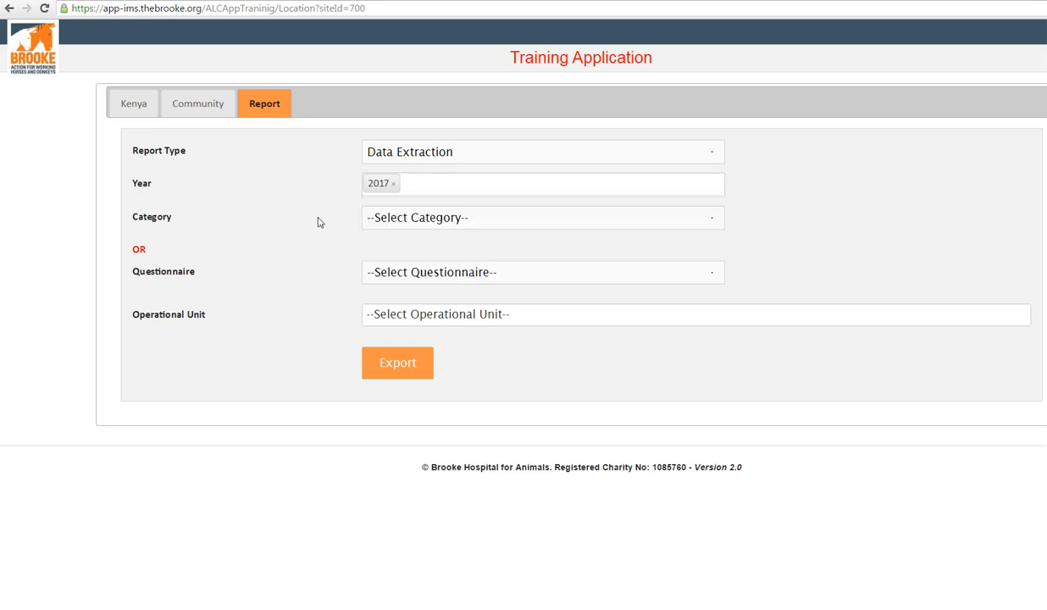
Step: Choose the Owners and Communities category for All Operational Units and export the data extraction report
{"action": "left_click", "coordinate": [398, 222]}
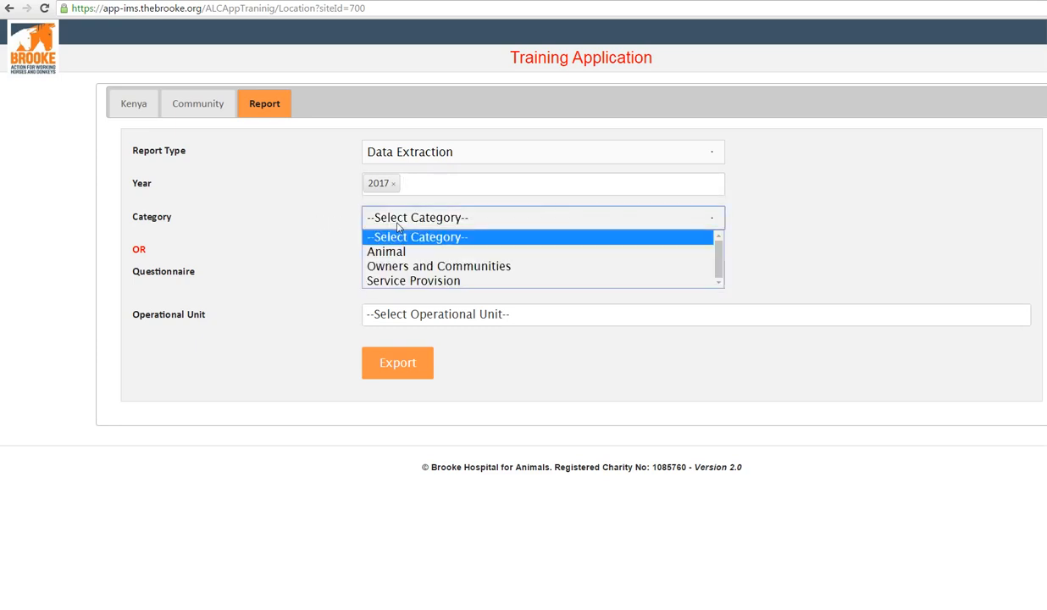
{"action": "left_click", "coordinate": [402, 267]}
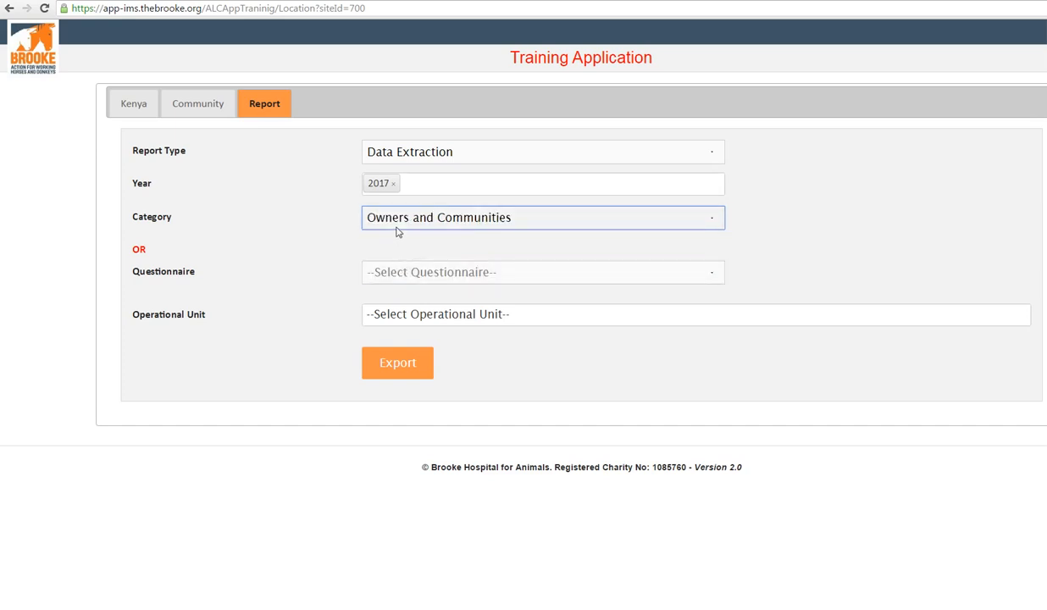
{"action": "left_click", "coordinate": [412, 314]}
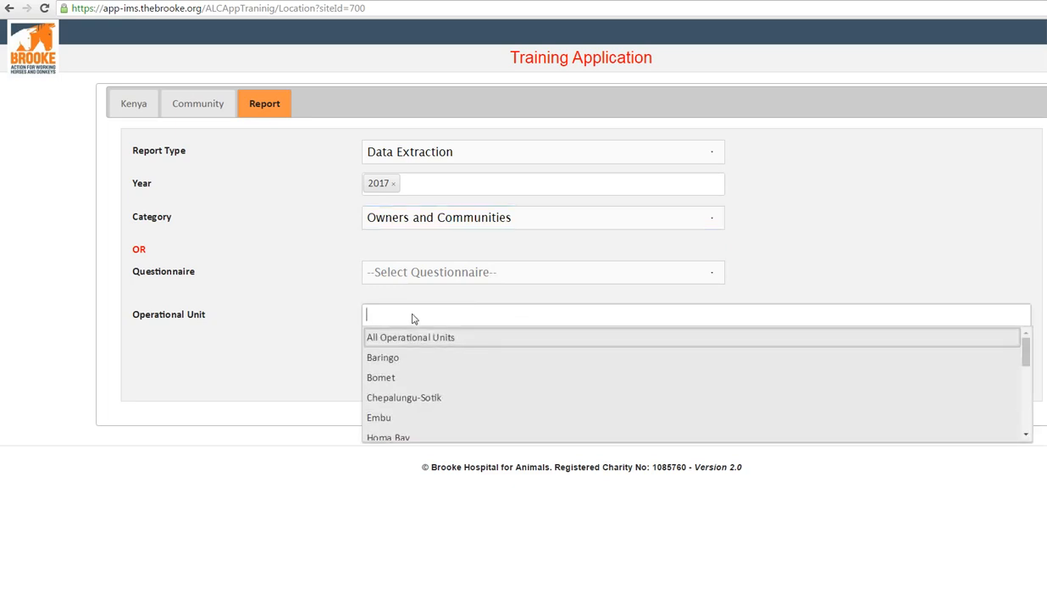
{"action": "left_click", "coordinate": [411, 337]}
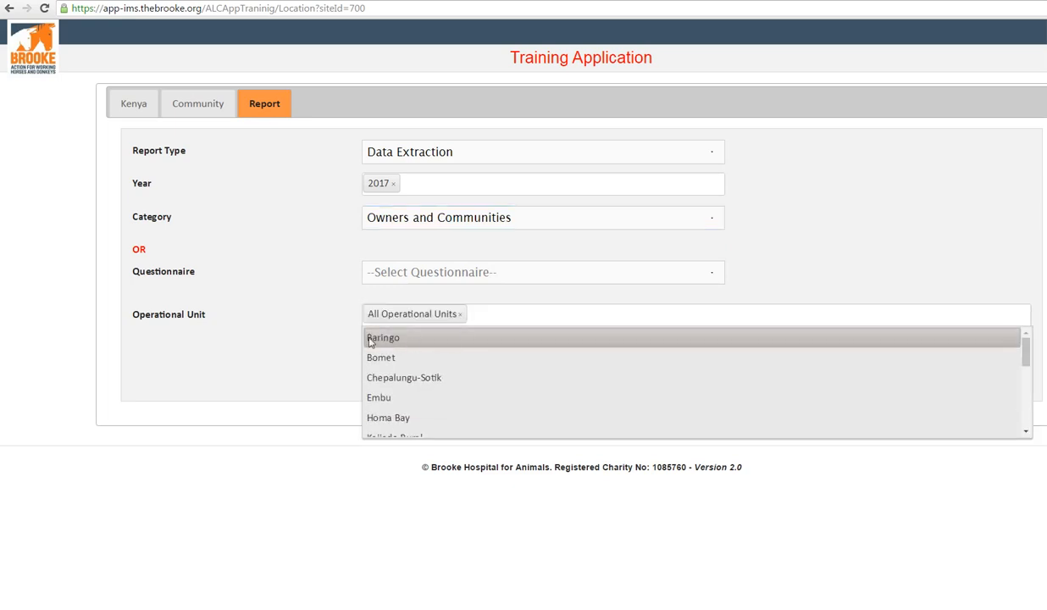
{"action": "left_click", "coordinate": [291, 350]}
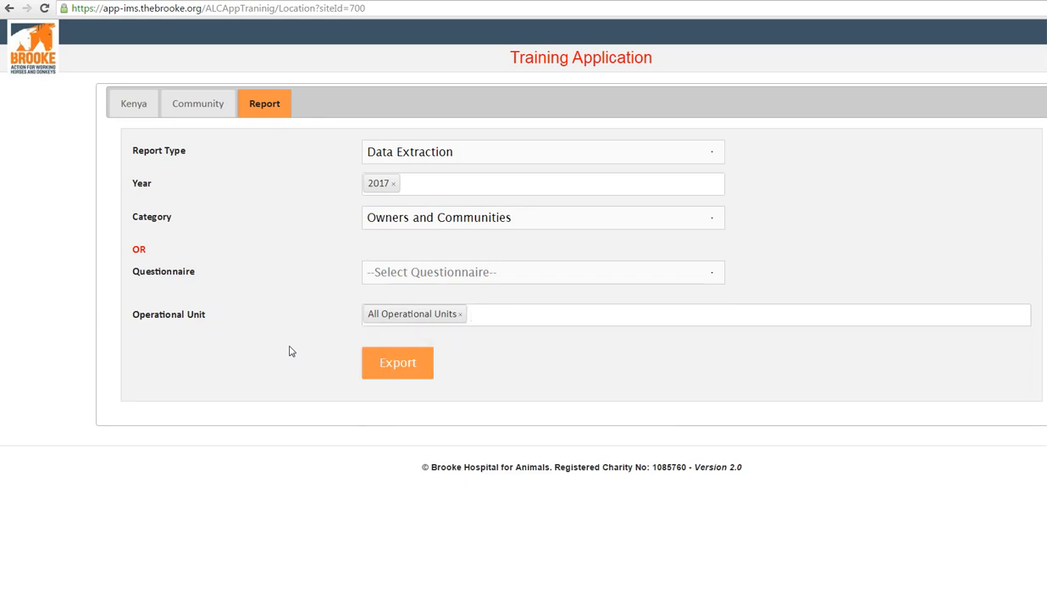
{"action": "left_click", "coordinate": [393, 372]}
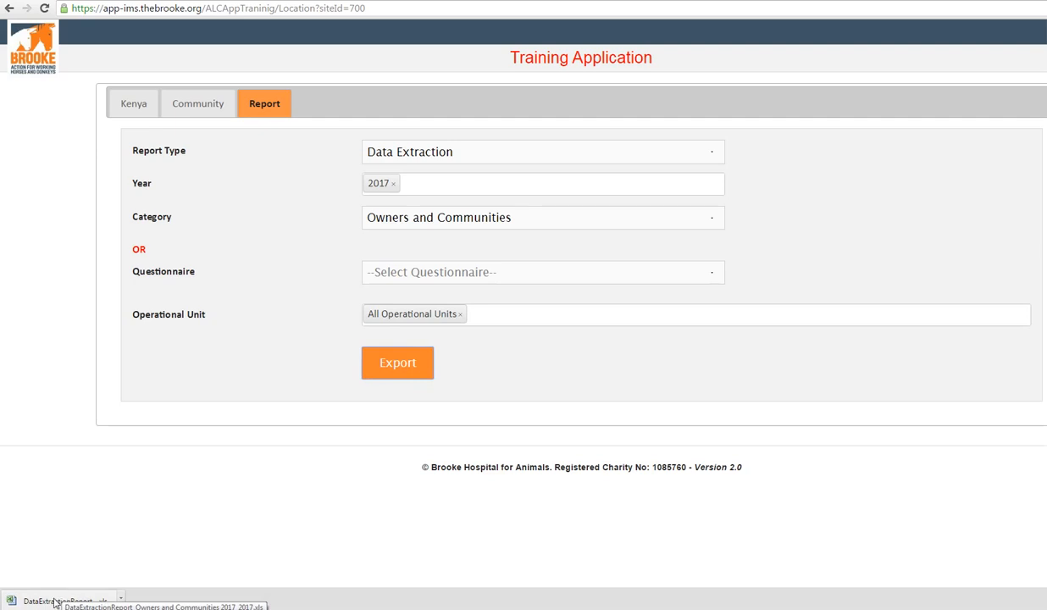
Step: Open the downloaded data extraction report in Excel despite the format warning, view it full screen, and return to the browser's report form
{"action": "left_click", "coordinate": [54, 602]}
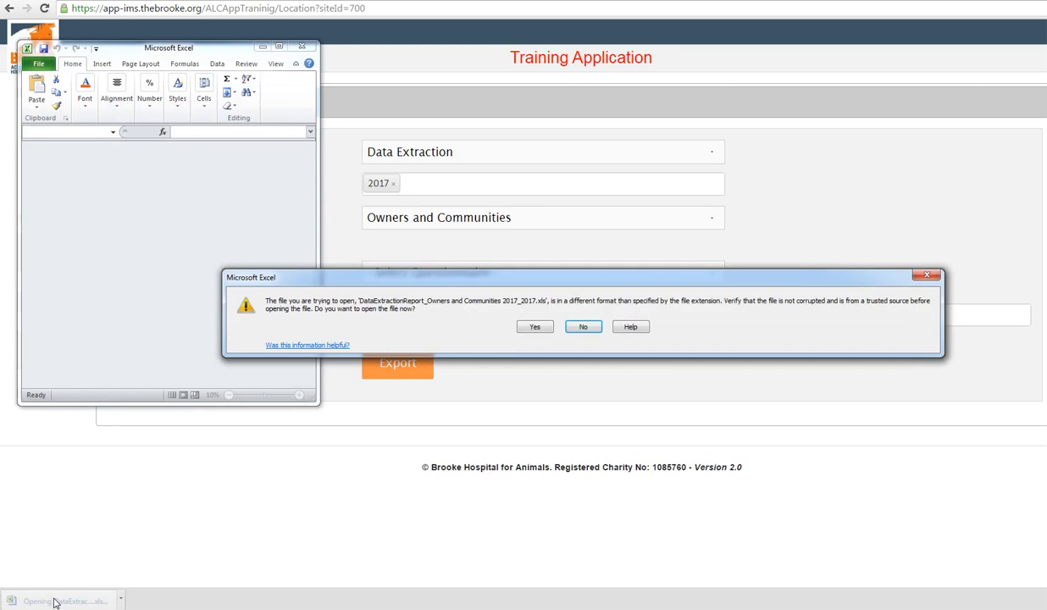
{"action": "left_click", "coordinate": [534, 327]}
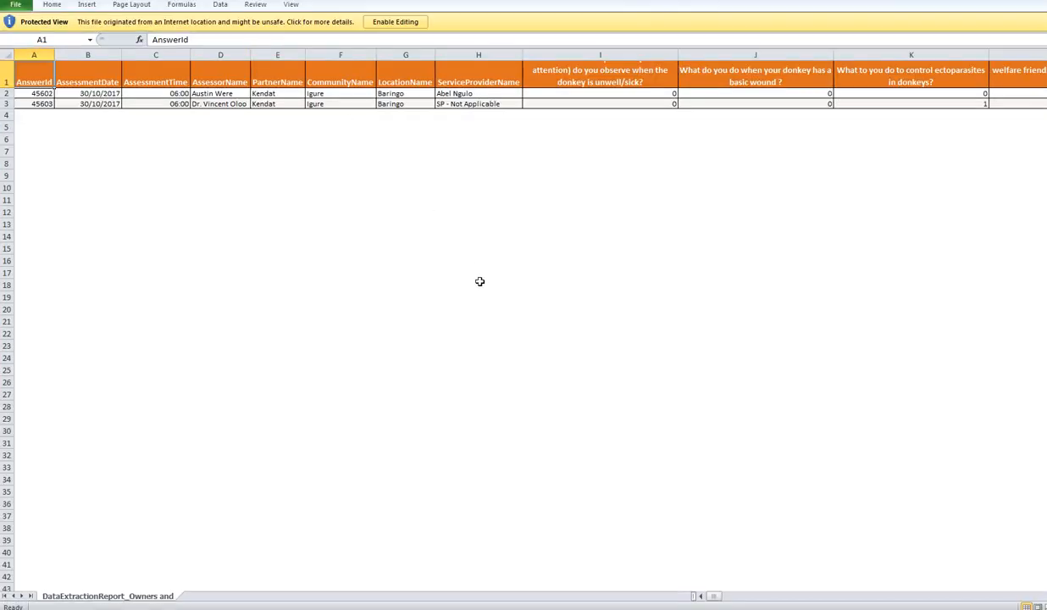
{"action": "left_click", "coordinate": [279, 45]}
{"action": "key", "text": "alt+Tab"}
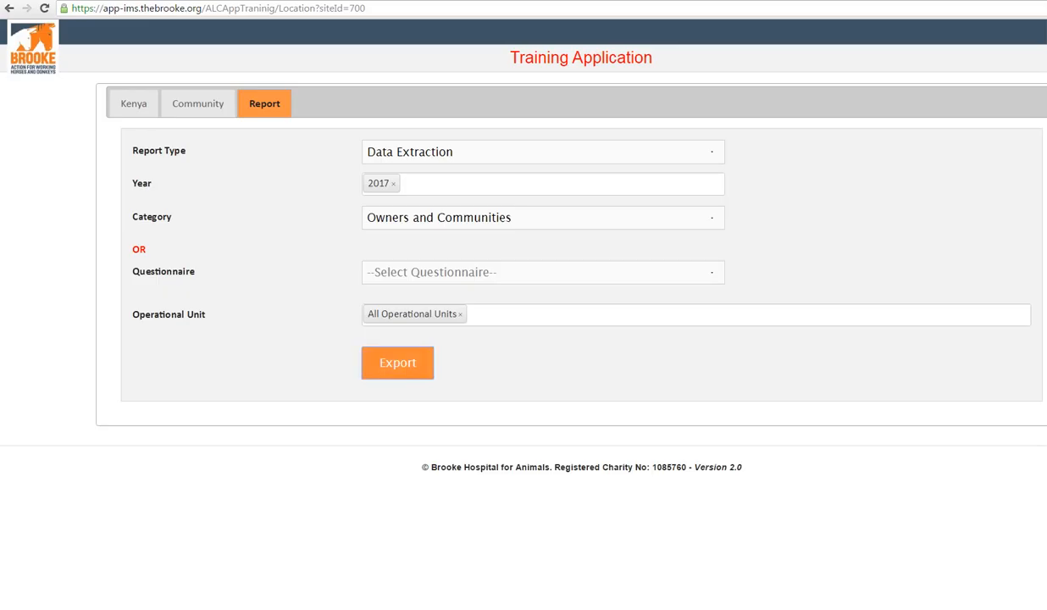